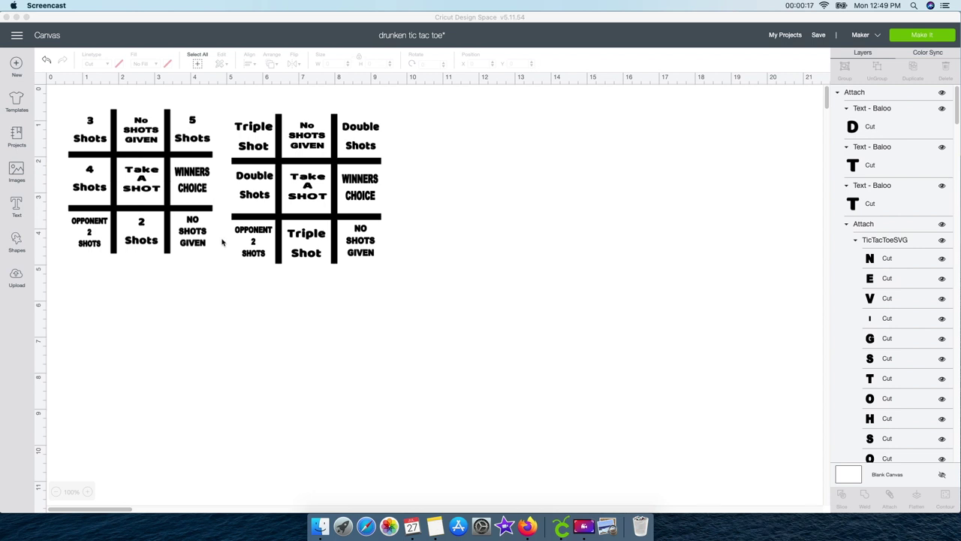
# - Add a square in the empty area beside the two boards and reshape it into a vertical bar about 0.208 wide and 3.722 high
pyautogui.click(15, 242)
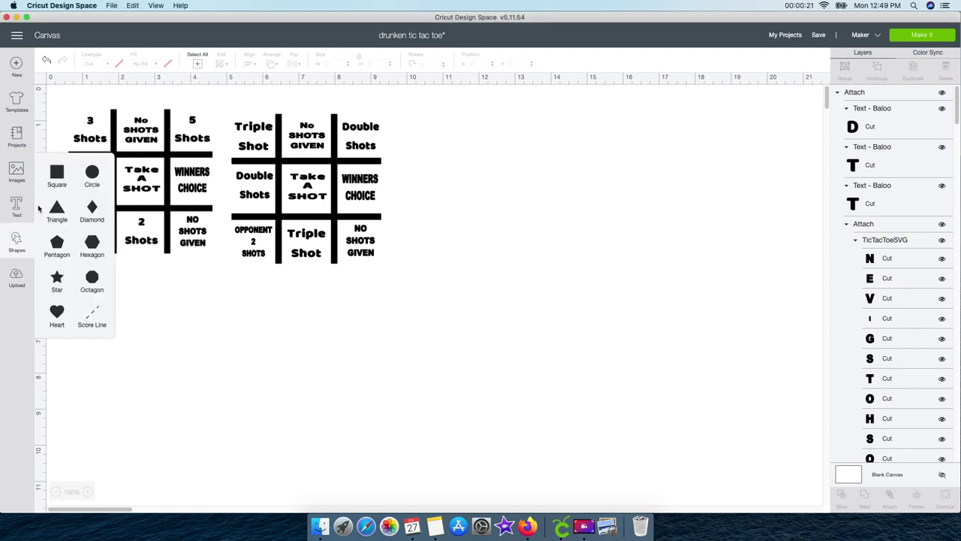
pyautogui.click(57, 176)
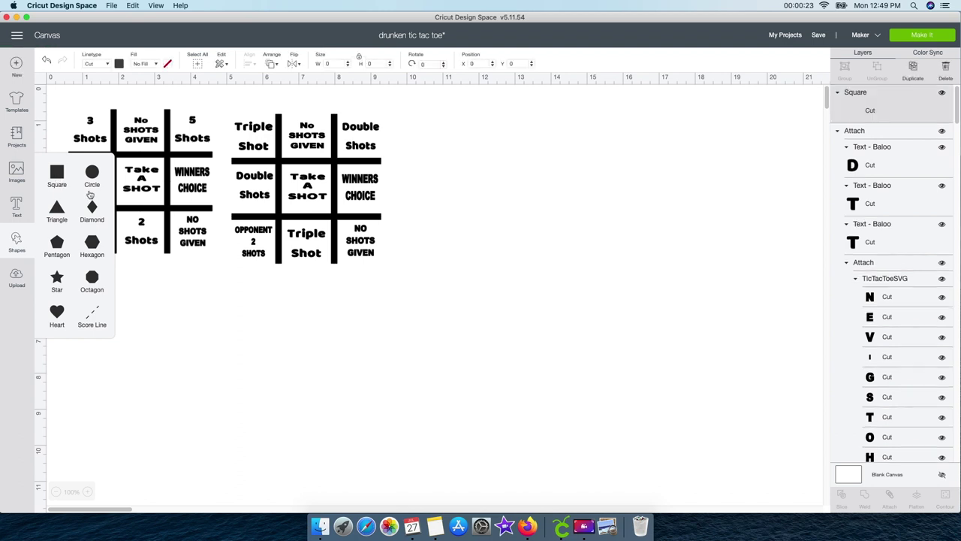
pyautogui.moveTo(154, 193); pyautogui.dragTo(480, 188)
pyautogui.moveTo(547, 256); pyautogui.dragTo(443, 279)
# - Duplicate the bar three times and place two of the bars side by side as the grid's vertical lines
pyautogui.click(917, 80)
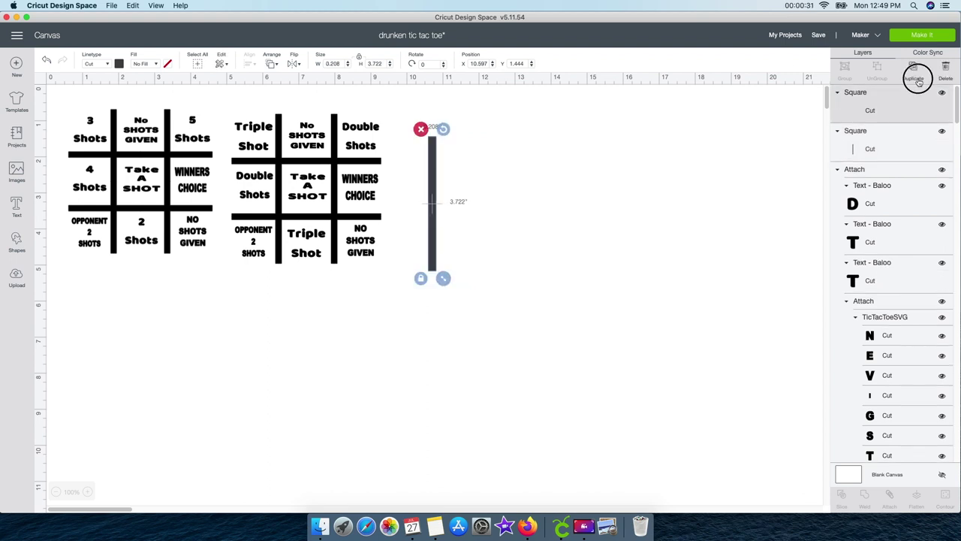
pyautogui.click(917, 80)
pyautogui.click(917, 80)
pyautogui.moveTo(488, 225); pyautogui.dragTo(531, 166)
pyautogui.moveTo(470, 202); pyautogui.dragTo(593, 163)
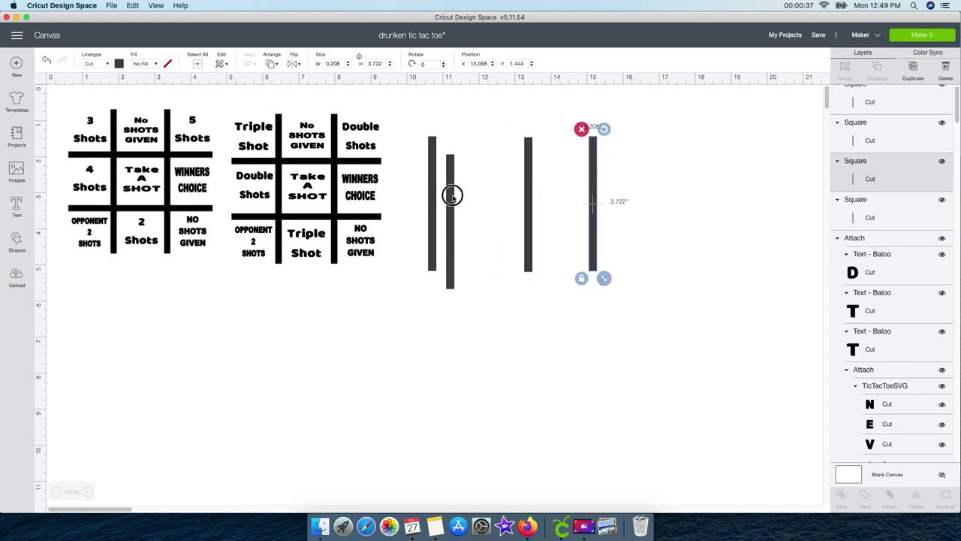
# - Rotate the two remaining bars to horizontal and place them across the vertical bars to complete the tic tac toe grid
pyautogui.moveTo(453, 198); pyautogui.dragTo(487, 175)
pyautogui.moveTo(497, 126); pyautogui.dragTo(580, 170)
pyautogui.click(458, 163)
pyautogui.click(433, 150)
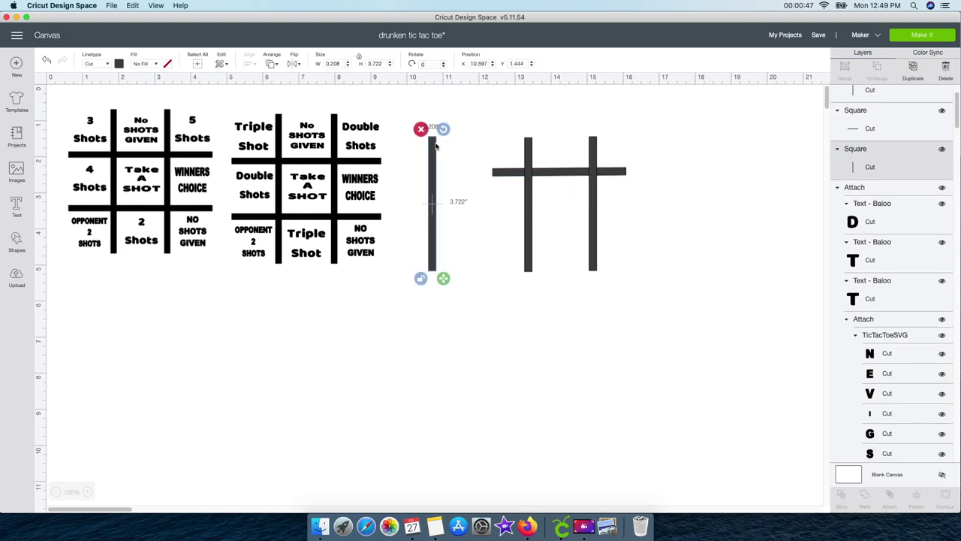
pyautogui.moveTo(448, 157); pyautogui.dragTo(590, 236)
pyautogui.click(645, 149)
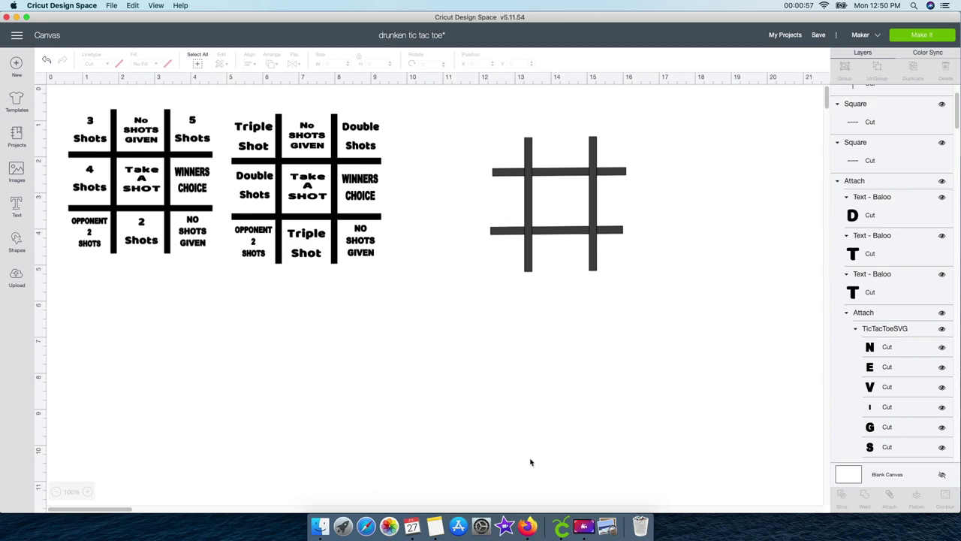
# - Switch to Firefox and search Google Images for "tic tac toe svg"
pyautogui.click(529, 527)
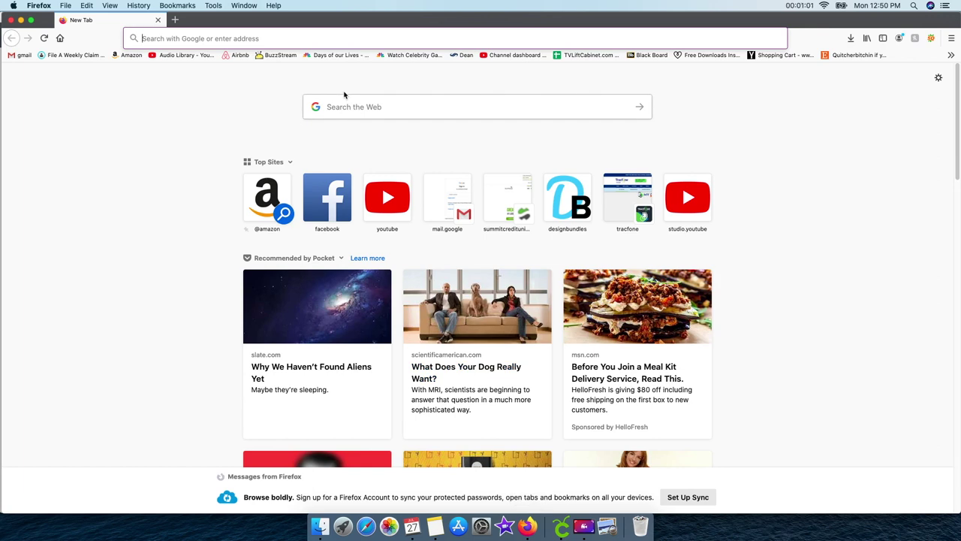
pyautogui.write('tic tac')
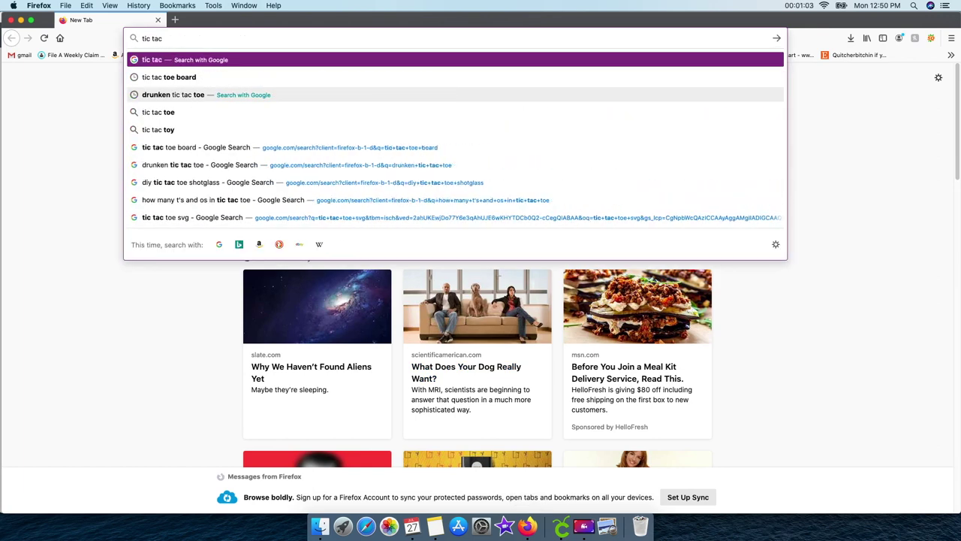
pyautogui.write(' toe svg')
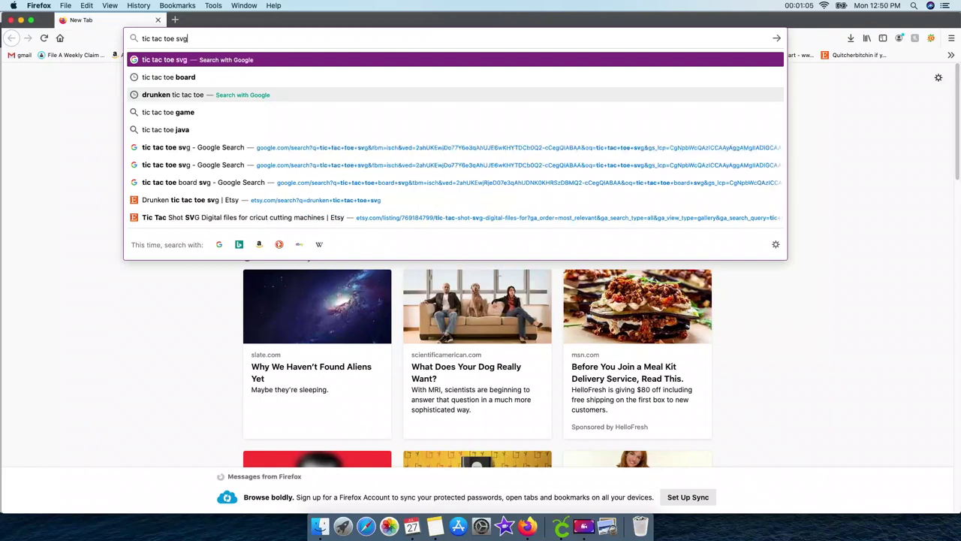
pyautogui.press('Return')
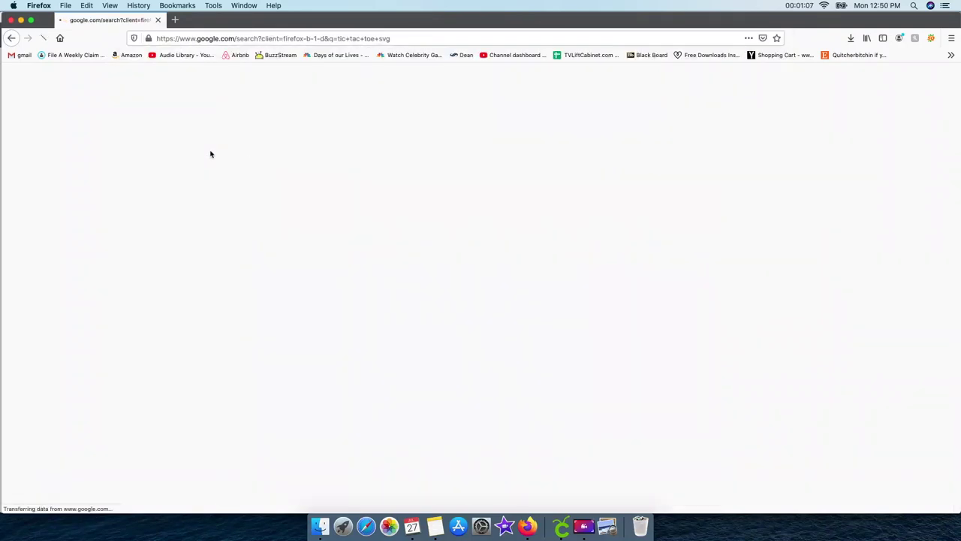
pyautogui.click(143, 113)
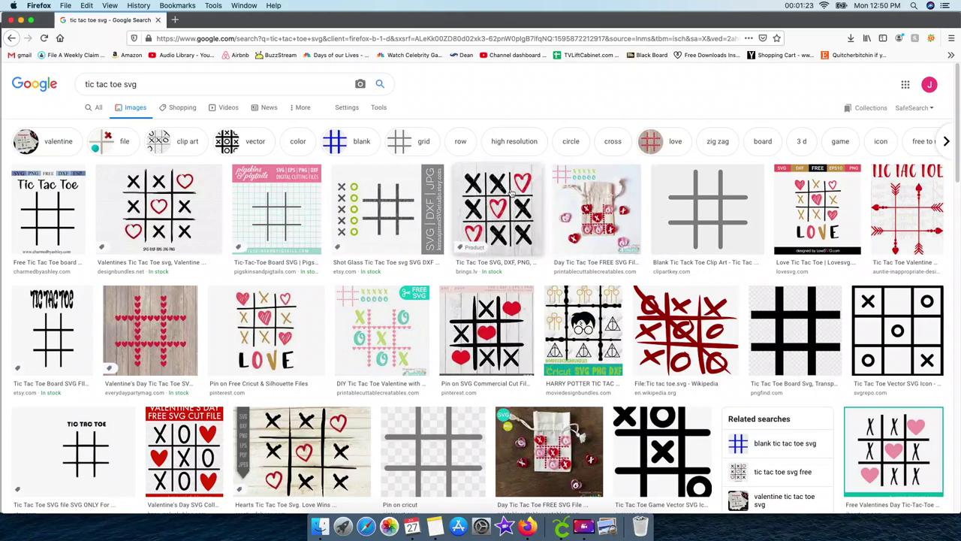
# - Look through the image results for a plain tic tac toe board suitable for cutting
pyautogui.scroll(-2, 608, 413)
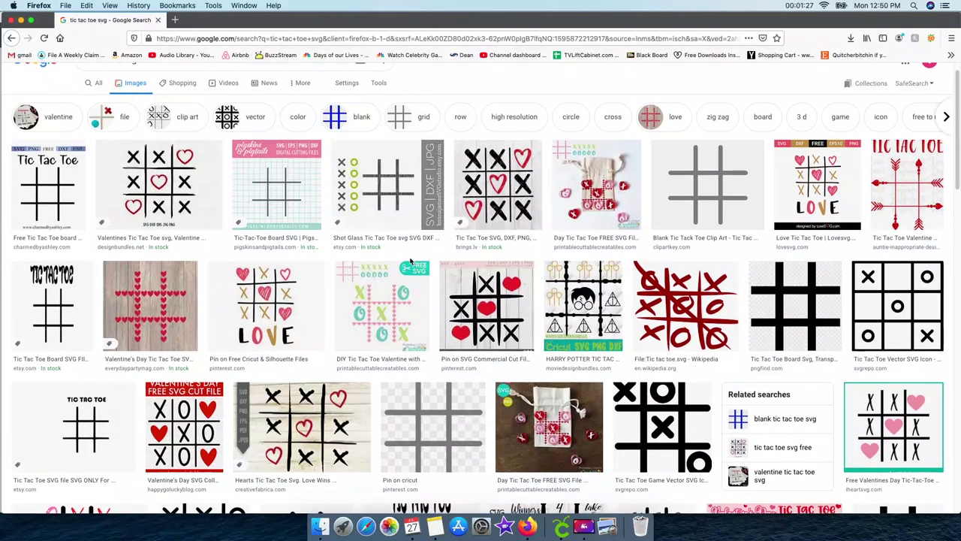
pyautogui.scroll(-1, 410, 260)
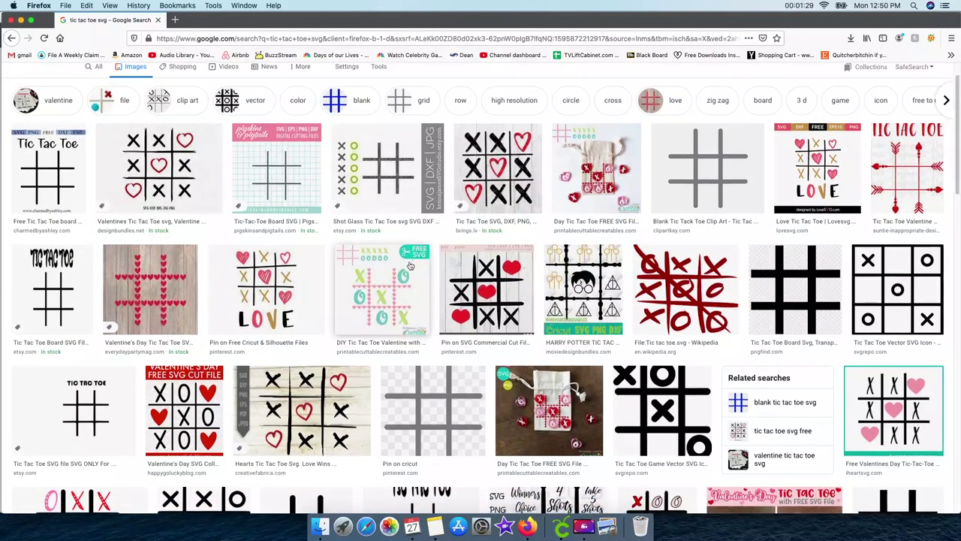
pyautogui.scroll(-1, 399, 375)
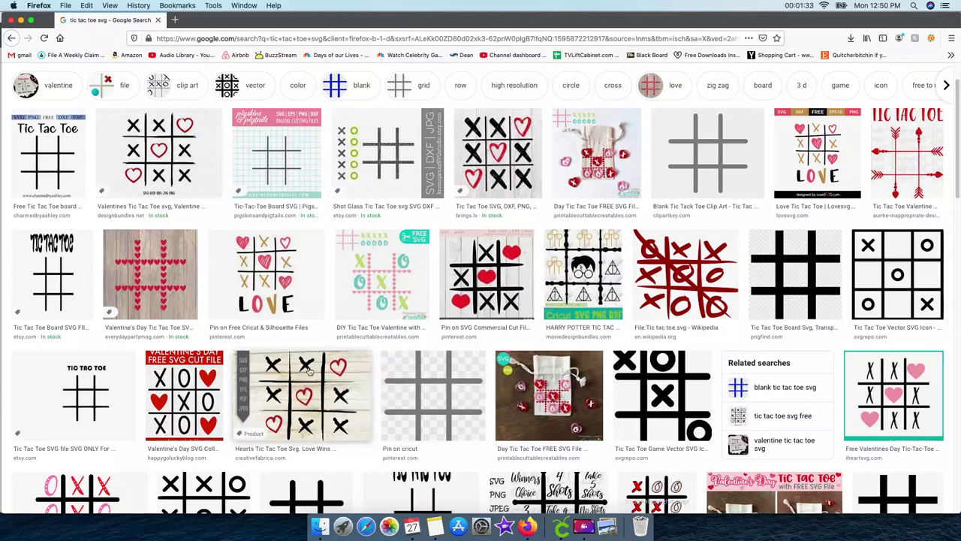
pyautogui.scroll(-2, 593, 363)
pyautogui.scroll(-5, 593, 363)
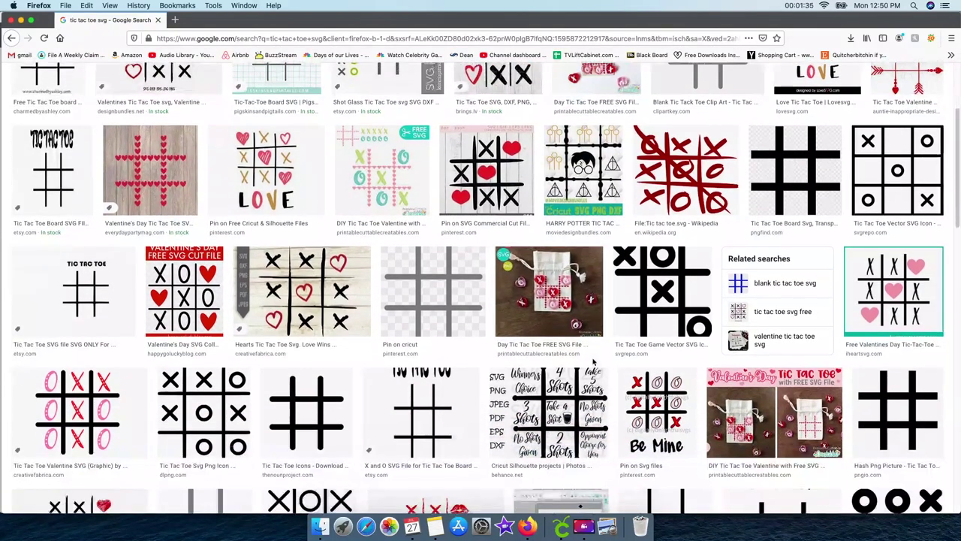
pyautogui.scroll(-2, 525, 360)
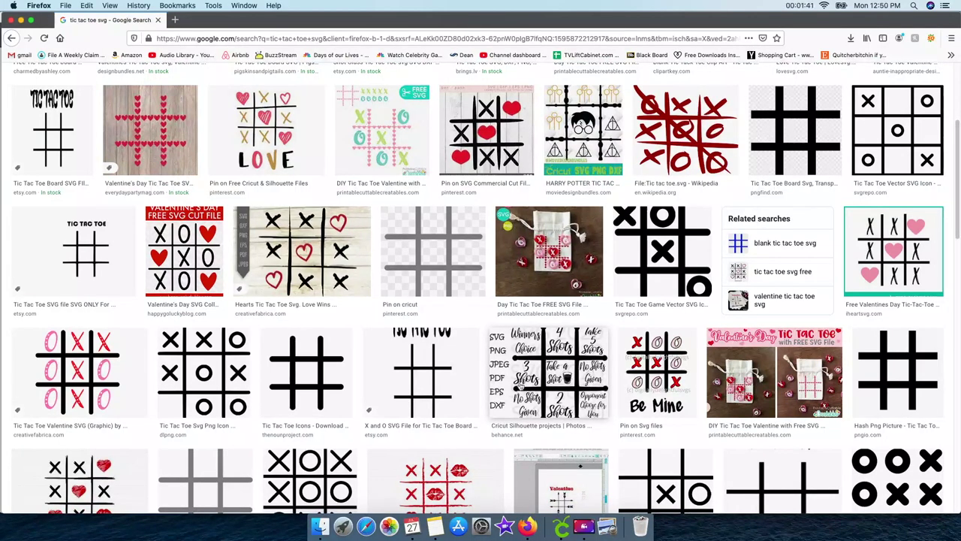
pyautogui.scroll(-4, 465, 376)
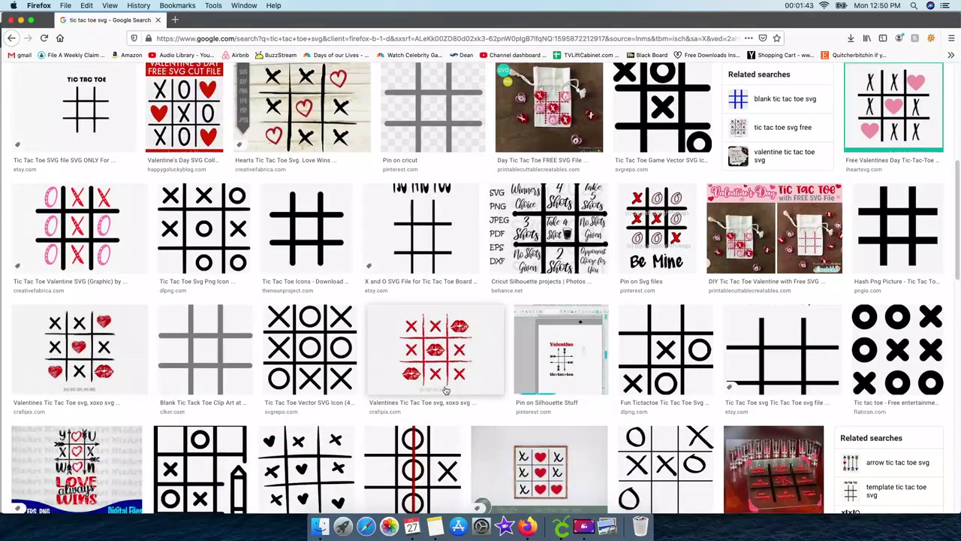
pyautogui.scroll(-1, 445, 390)
pyautogui.scroll(-2, 446, 391)
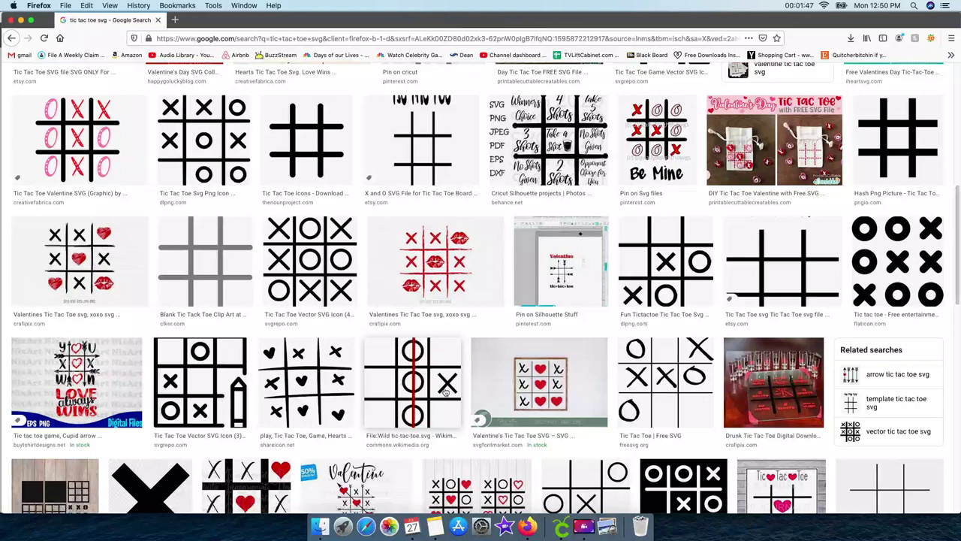
pyautogui.scroll(8, 445, 390)
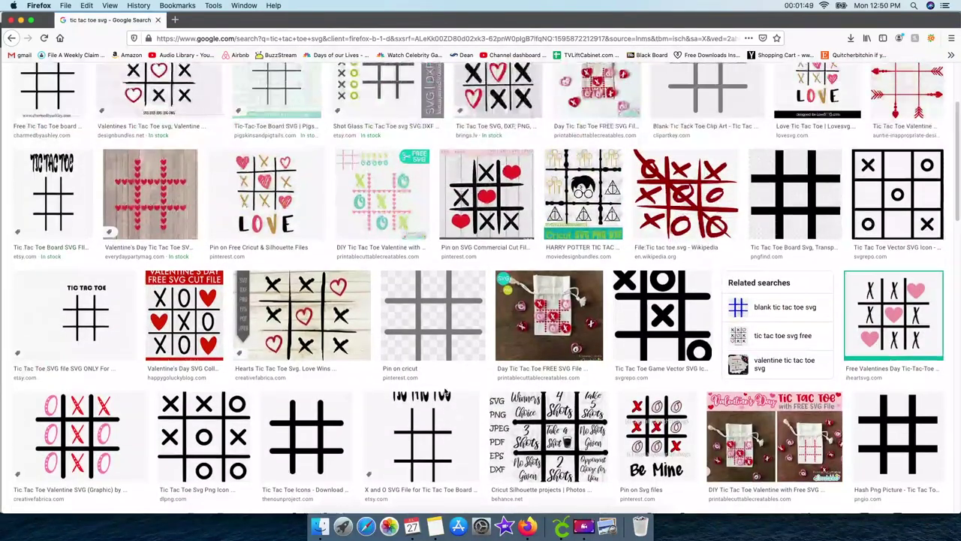
pyautogui.scroll(1, 446, 390)
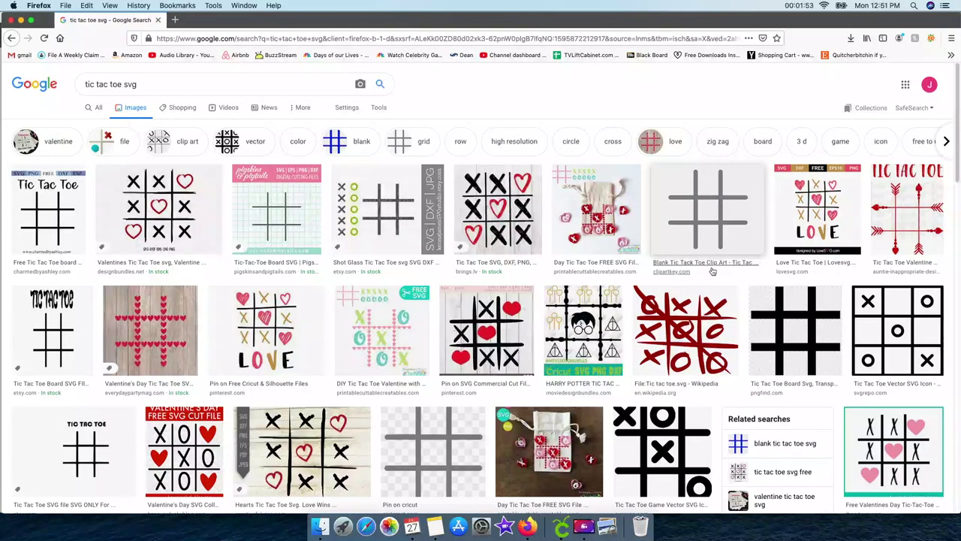
# - Save the blank gray tic tac toe board image from clipartkey.com to Downloads as "tic"
pyautogui.rightClick(696, 219)
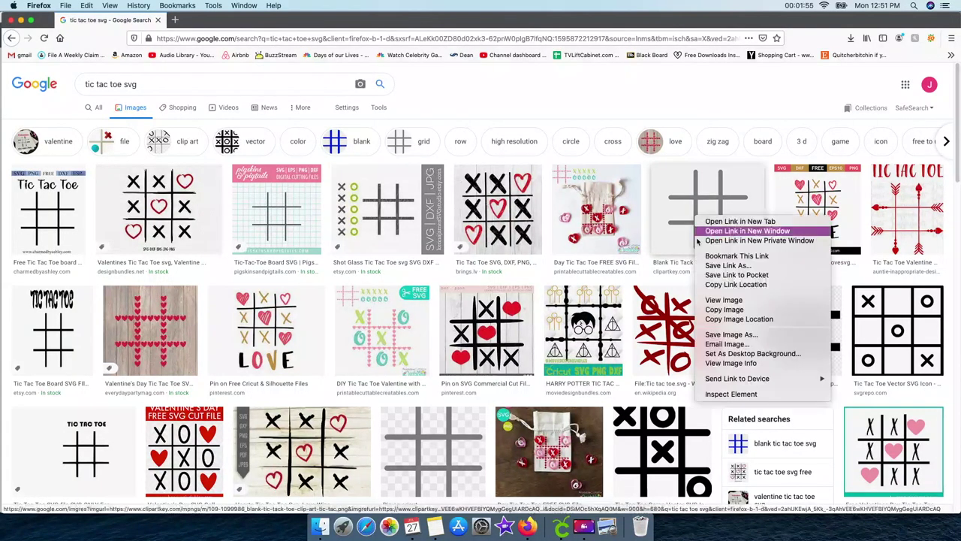
pyautogui.click(717, 334)
pyautogui.click(494, 134)
pyautogui.doubleClick(494, 133)
pyautogui.write('tic')
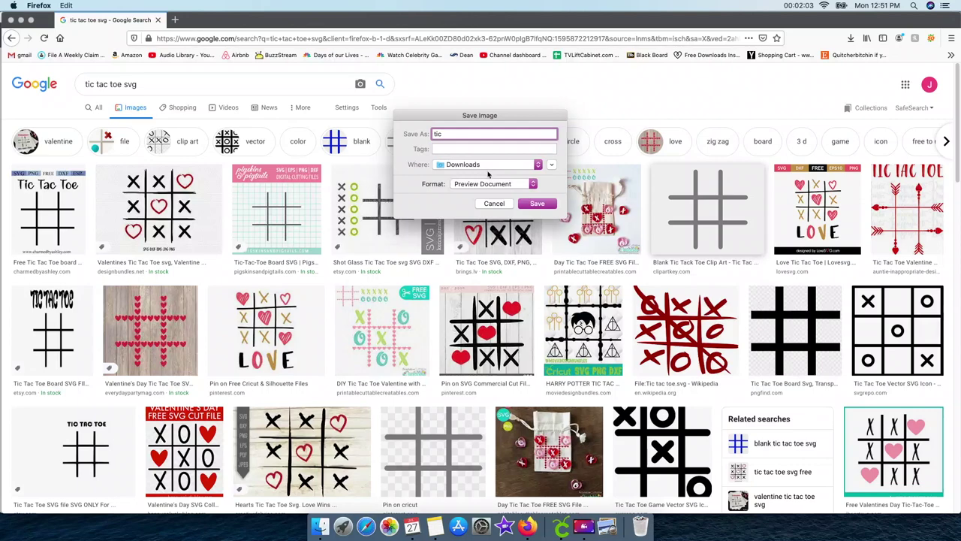
pyautogui.click(536, 204)
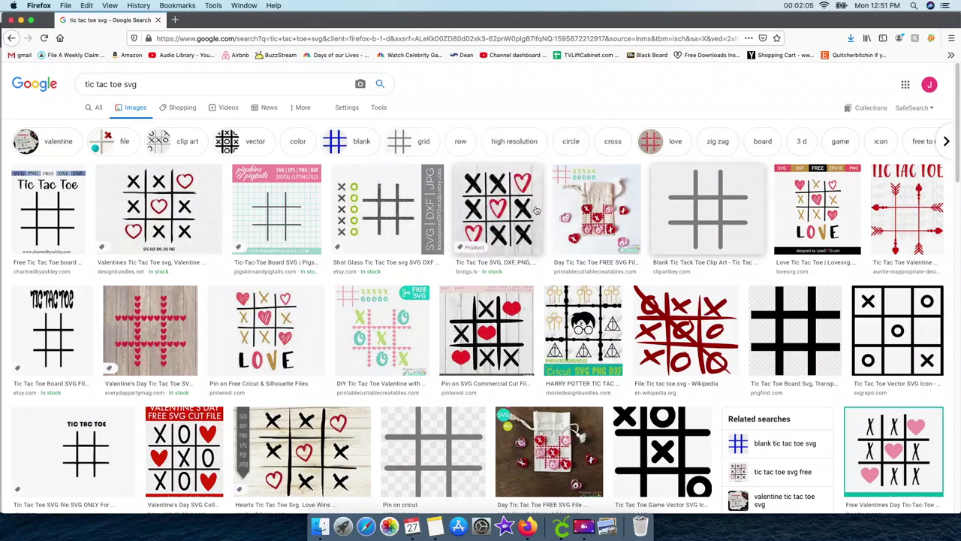
# - Switch to Cricut Design Space and upload tic.png from Downloads as a new image
pyautogui.click(560, 527)
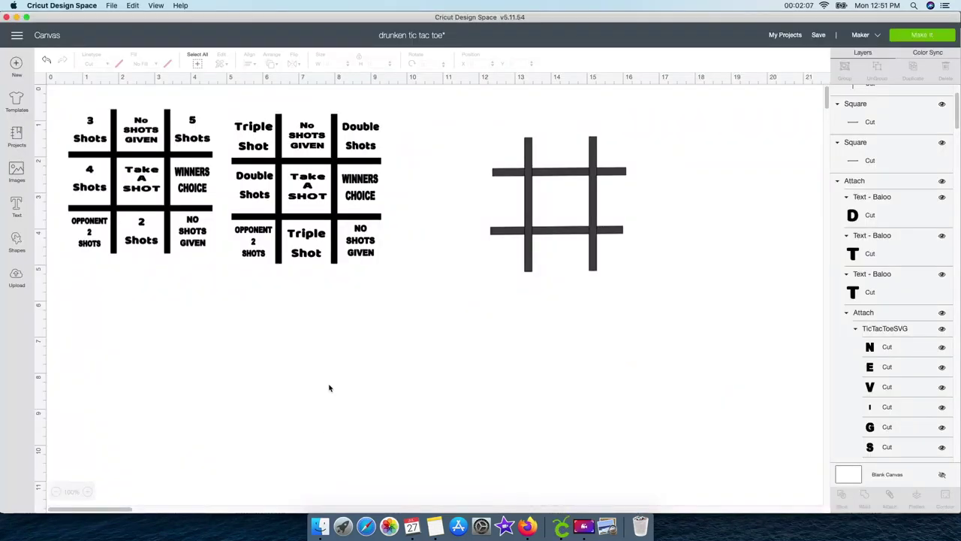
pyautogui.click(17, 277)
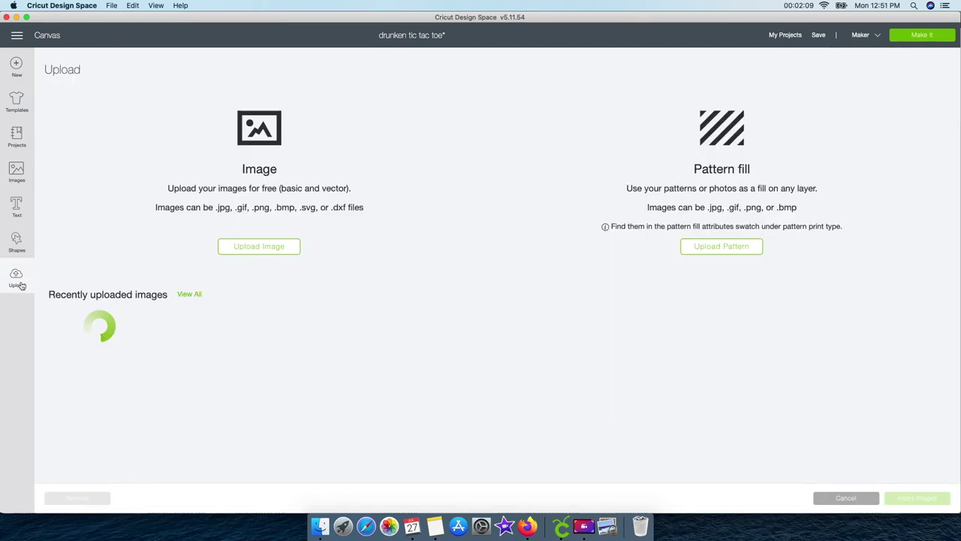
pyautogui.click(247, 248)
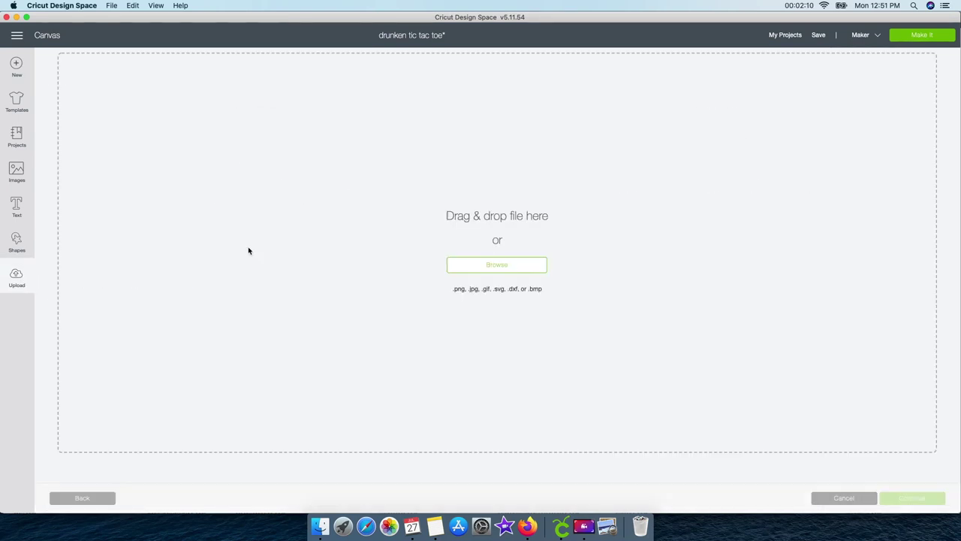
pyautogui.click(496, 265)
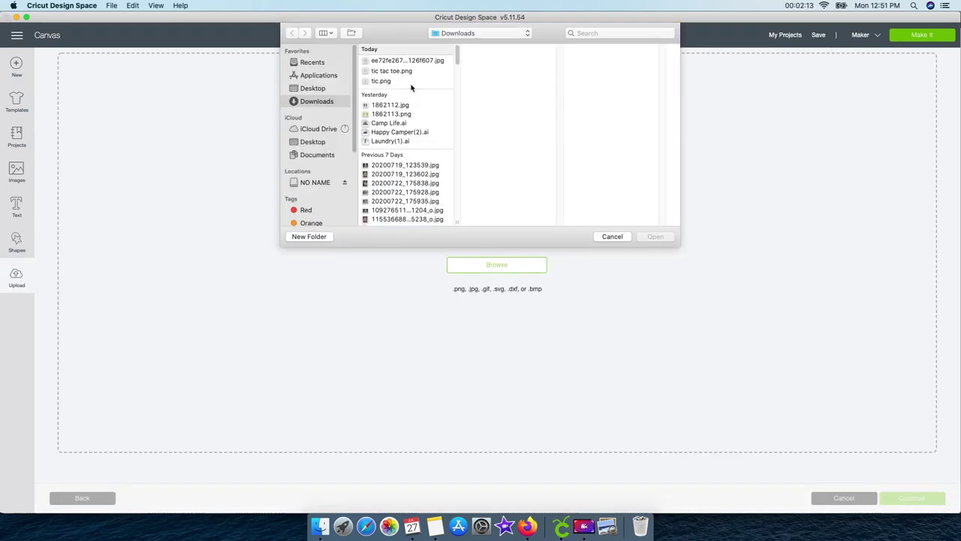
pyautogui.click(381, 81)
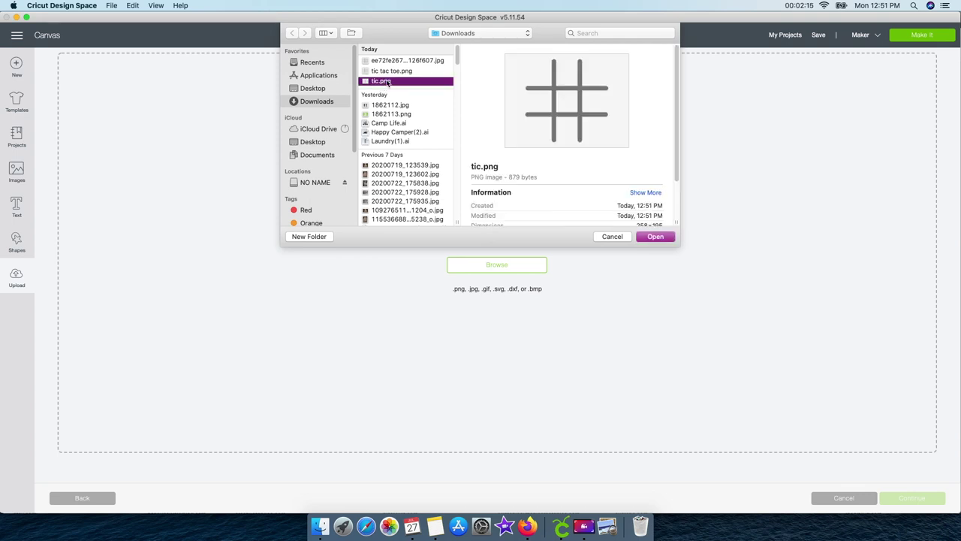
pyautogui.click(654, 236)
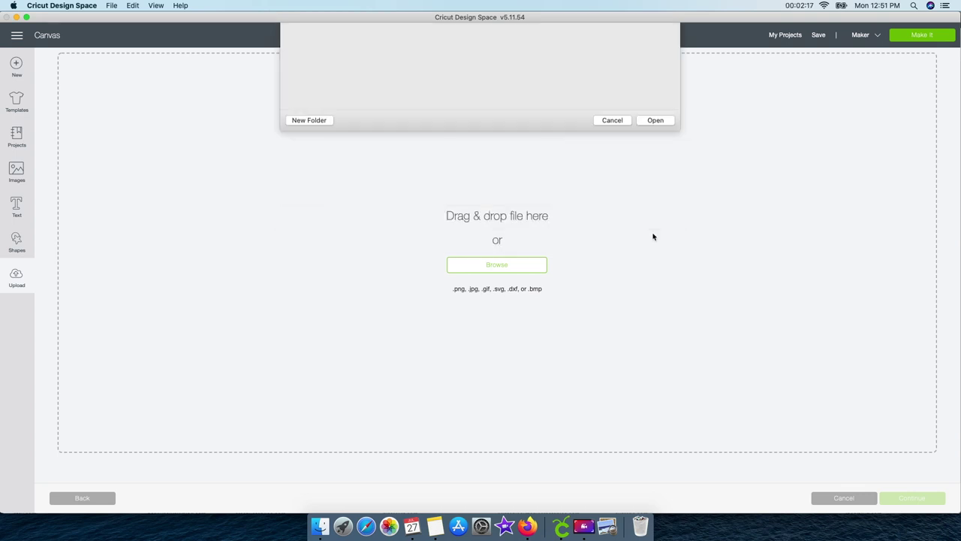
# - Set the image type to Simple and erase the background around the grid and inside its center square
pyautogui.click(601, 152)
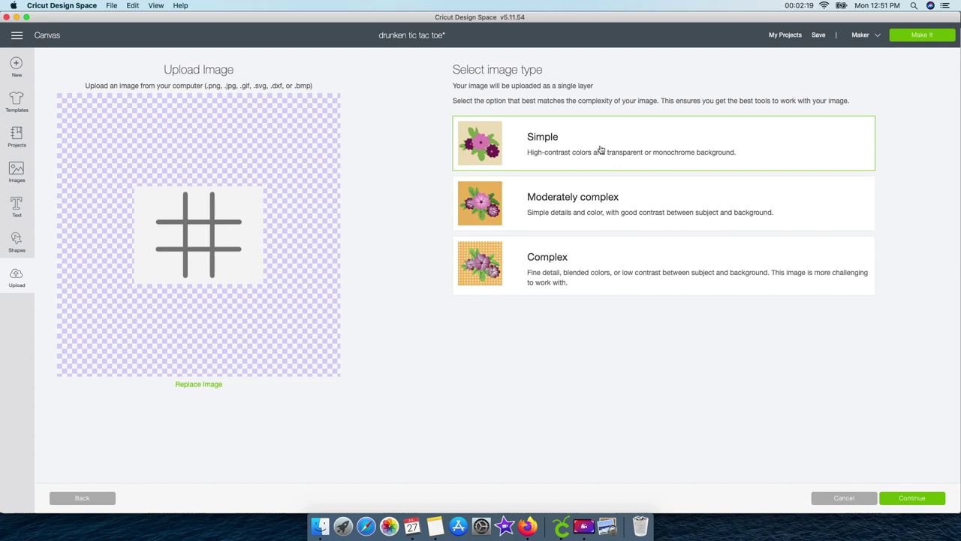
pyautogui.click(908, 500)
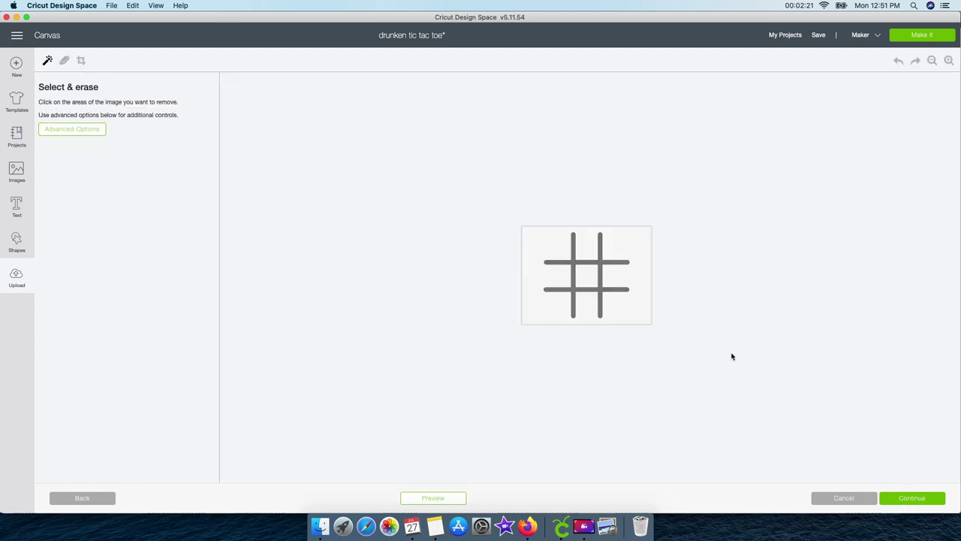
pyautogui.click(621, 258)
pyautogui.click(590, 280)
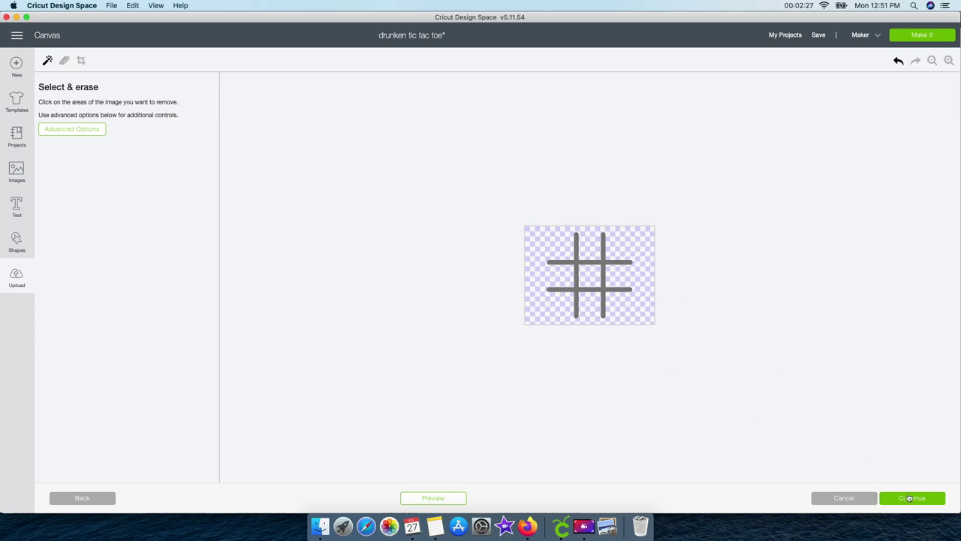
# - Save the cleaned grid as a Cut image, keeping the name "tic"
pyautogui.click(911, 498)
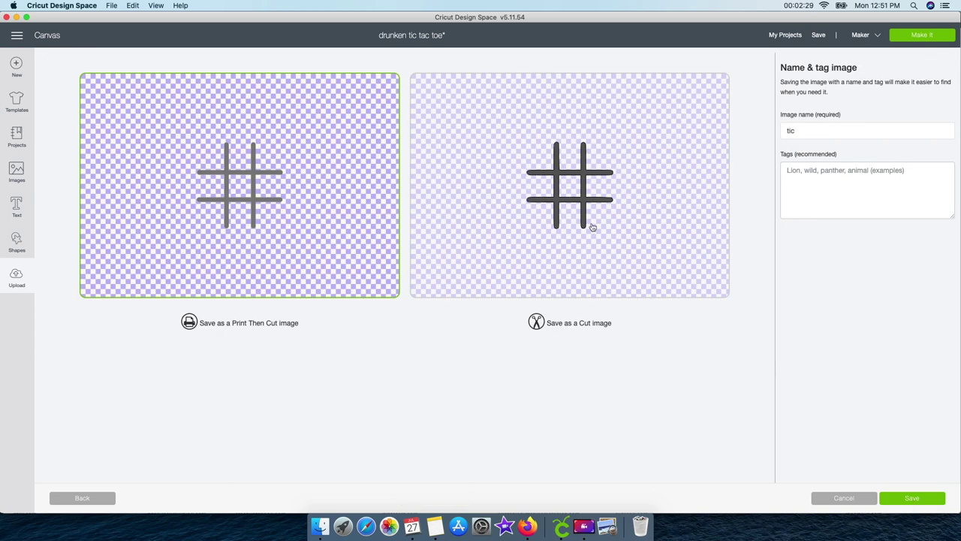
pyautogui.click(615, 217)
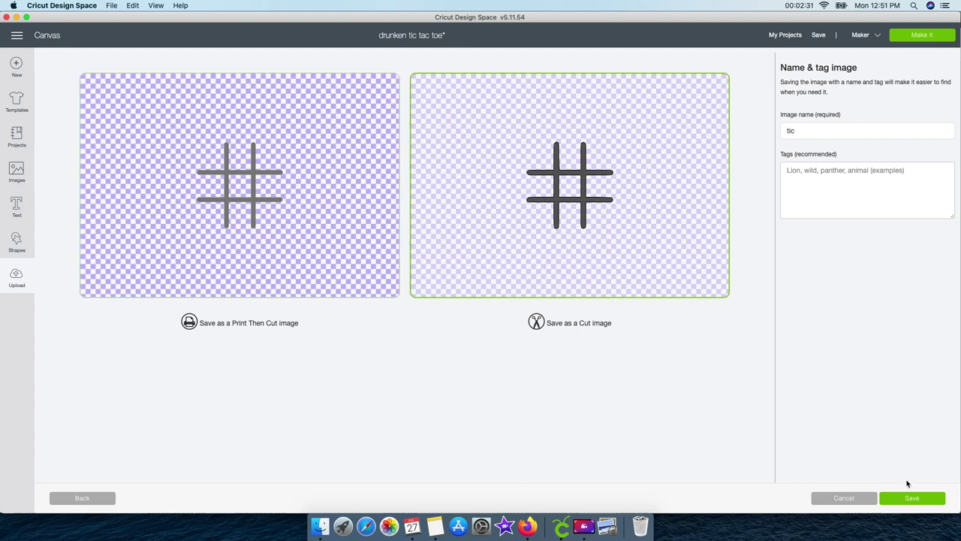
pyautogui.click(912, 499)
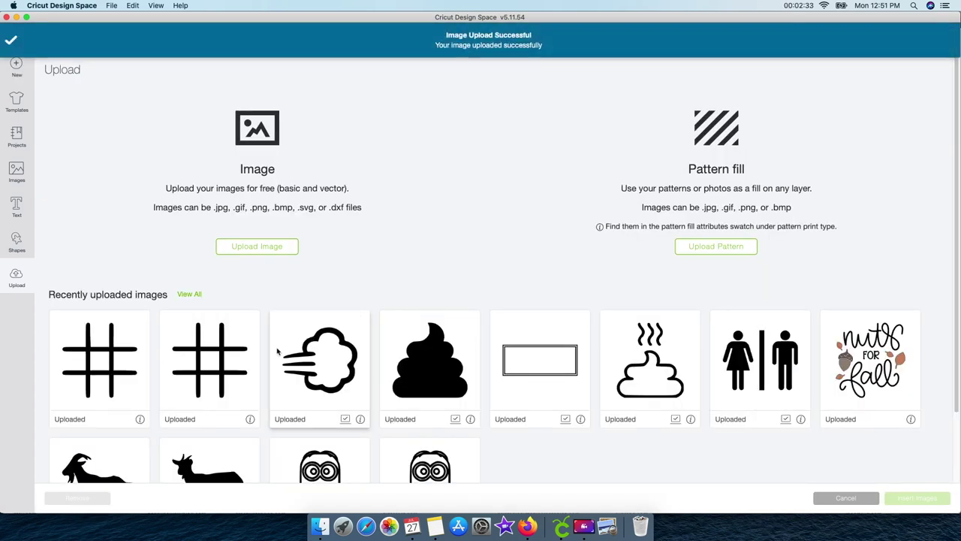
# - Insert the newly uploaded tic tac toe grid onto the canvas and place it below the "Triple Shot" board
pyautogui.click(116, 370)
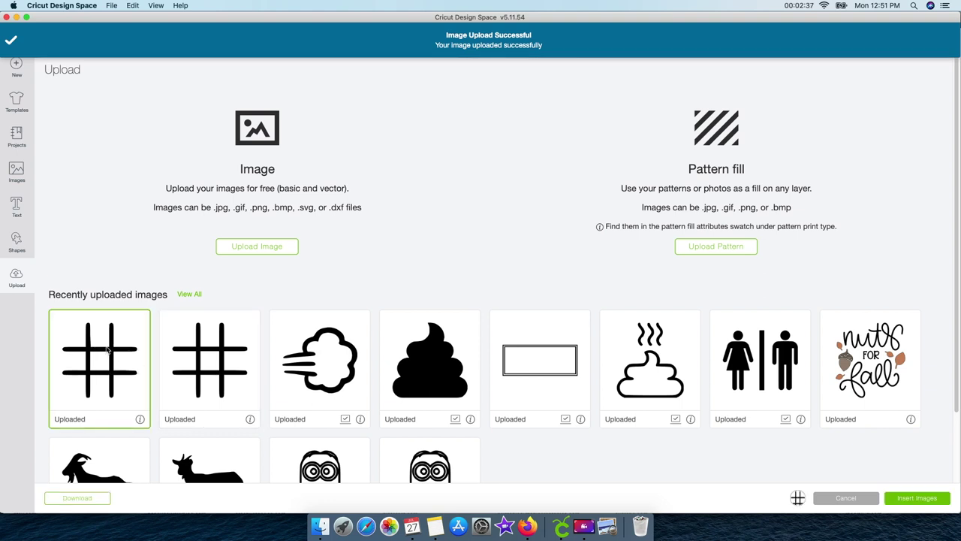
pyautogui.click(901, 499)
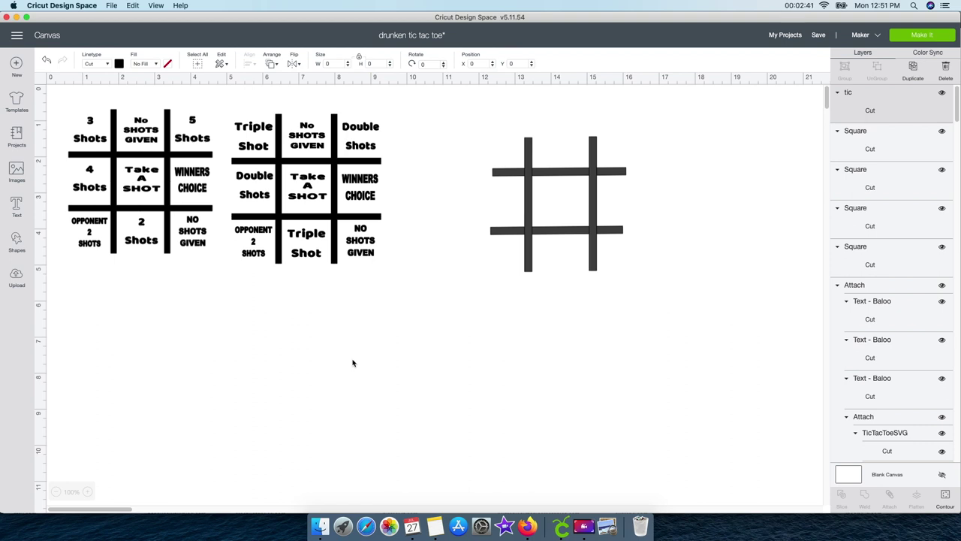
pyautogui.moveTo(169, 196); pyautogui.dragTo(285, 357)
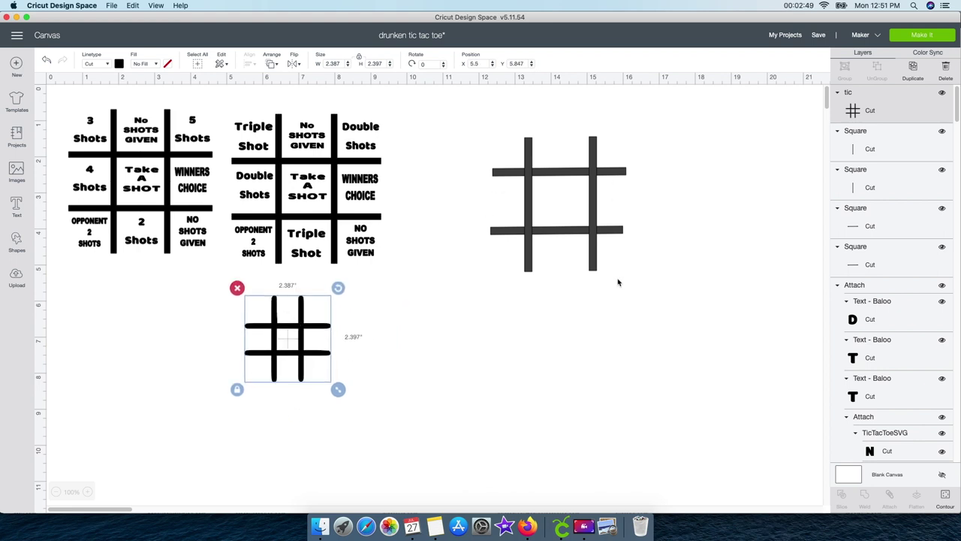
# - Weld the four bars of the shape-built grid into a single piece
pyautogui.click(518, 136)
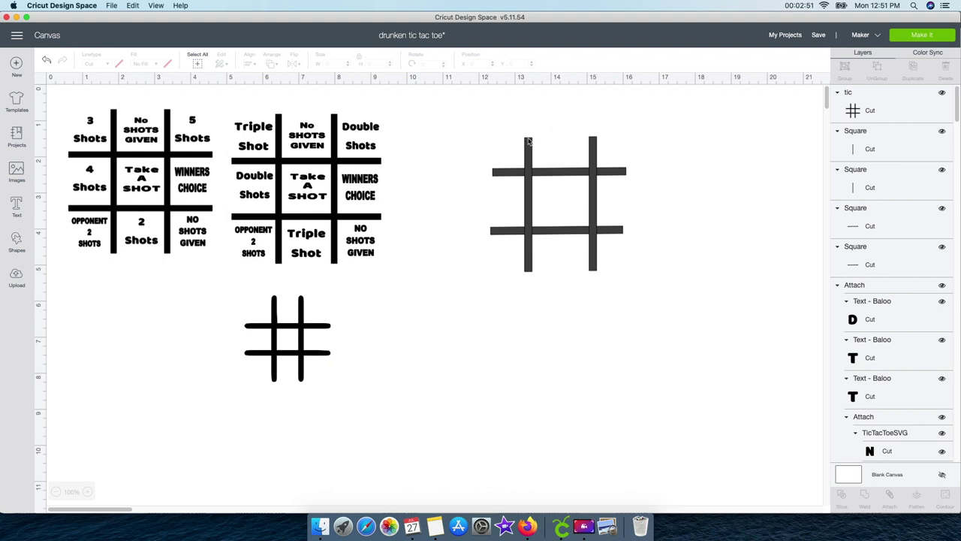
pyautogui.moveTo(491, 124); pyautogui.dragTo(627, 285)
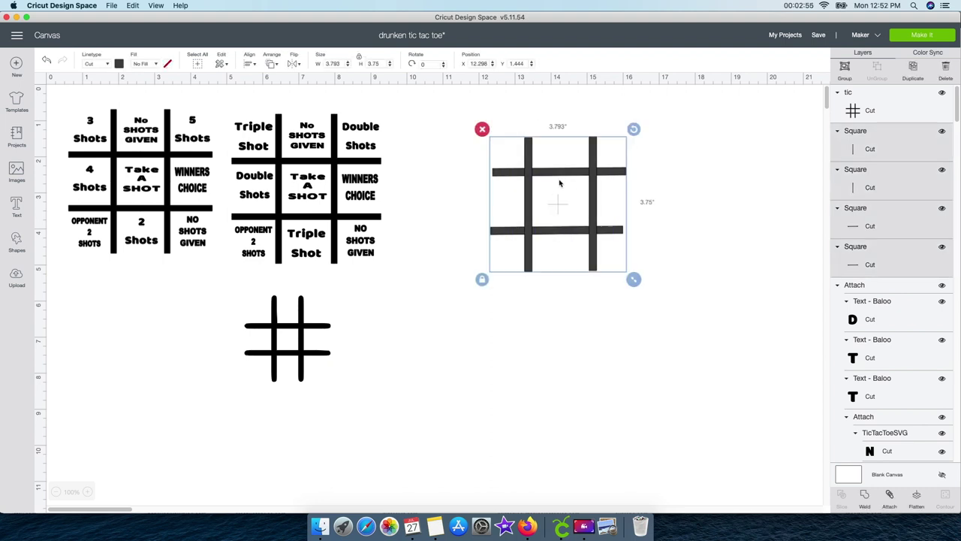
pyautogui.click(864, 497)
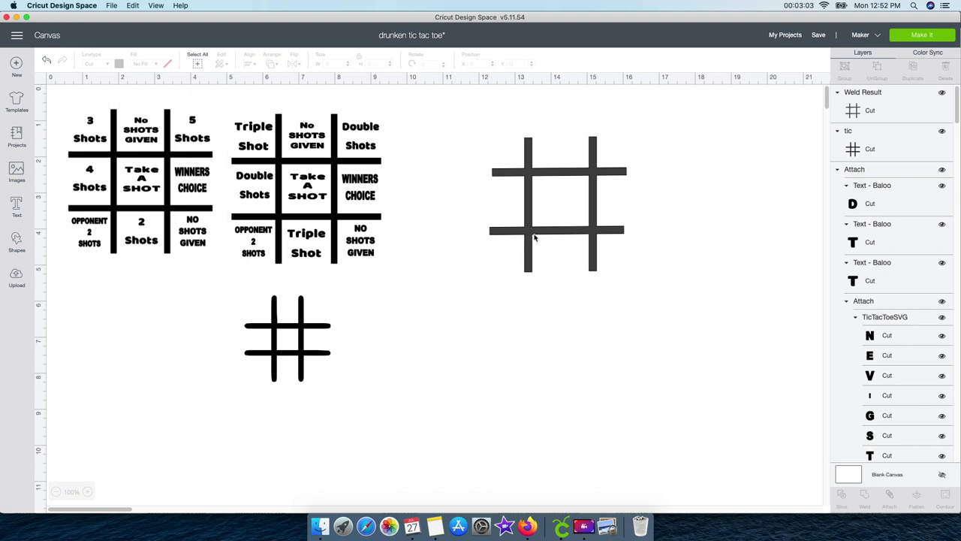
# - Delete the welded grid and put the uploaded grid in its place, enlarged to about 6.9 by 6.9 inches
pyautogui.moveTo(462, 130); pyautogui.dragTo(623, 301)
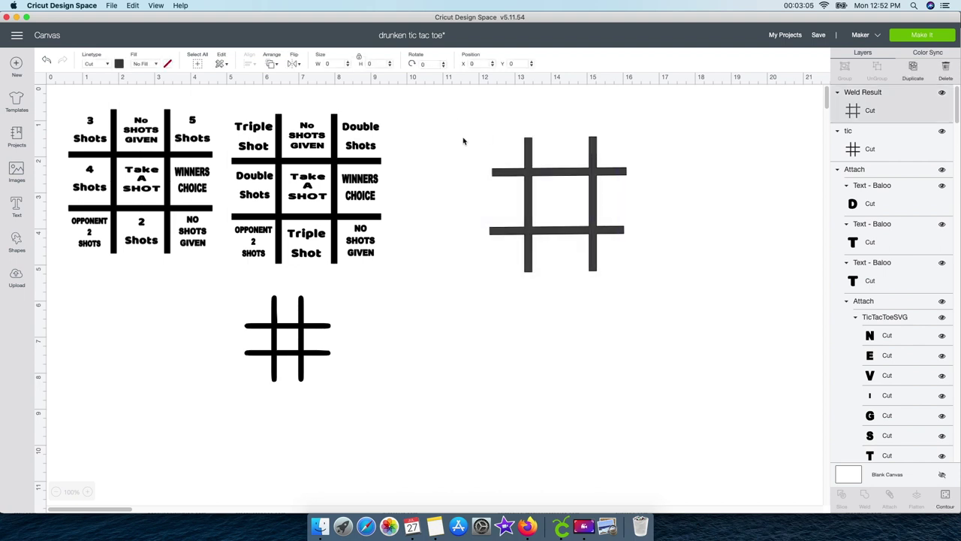
pyautogui.click(482, 133)
pyautogui.click(323, 330)
pyautogui.moveTo(323, 330); pyautogui.dragTo(529, 237)
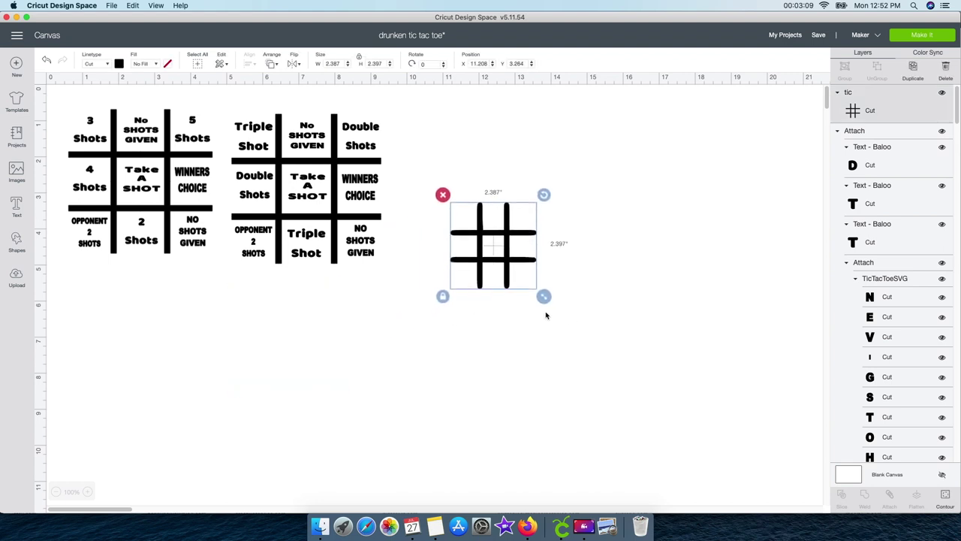
pyautogui.moveTo(546, 298); pyautogui.dragTo(707, 461)
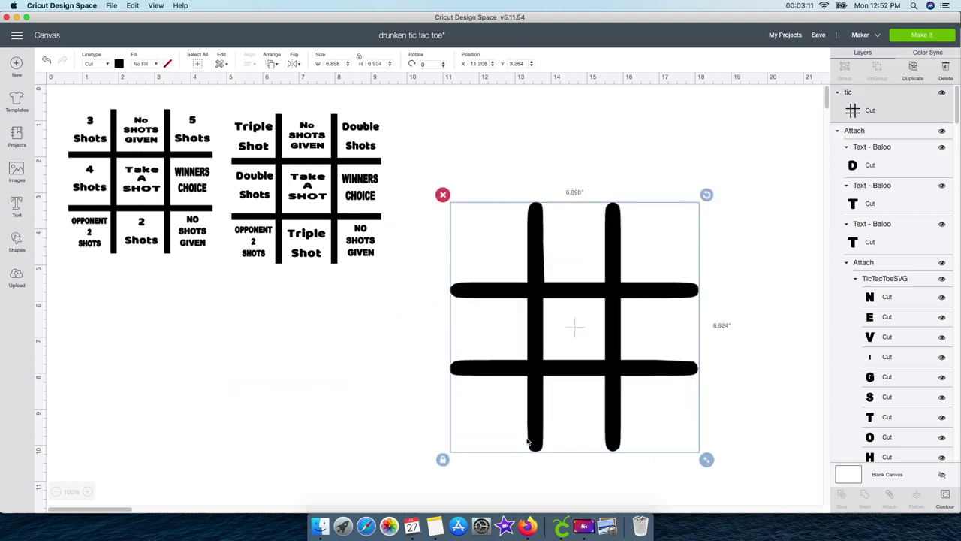
pyautogui.click(372, 389)
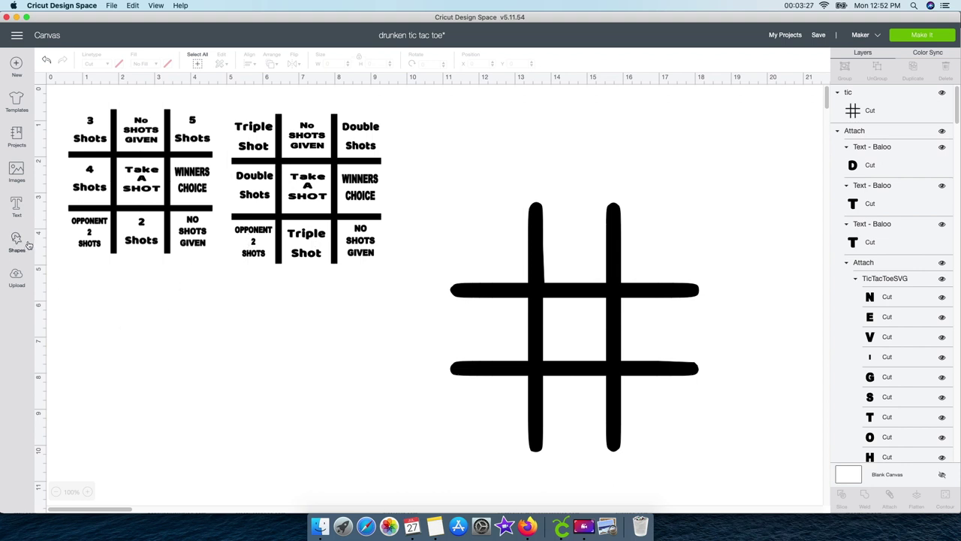
# - Add the text "3" and "Shot" on two lines and place it in the empty area below the finished boards
pyautogui.click(18, 209)
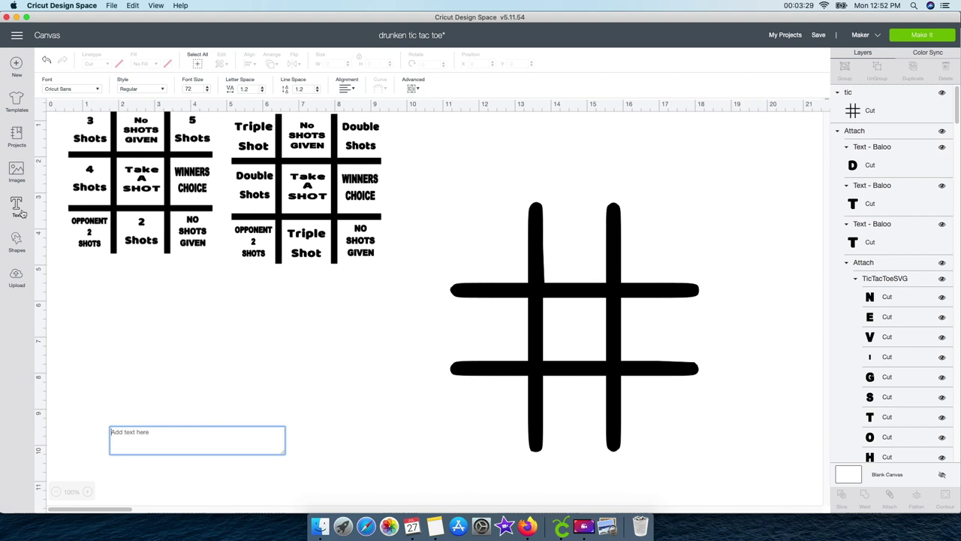
pyautogui.write('3')
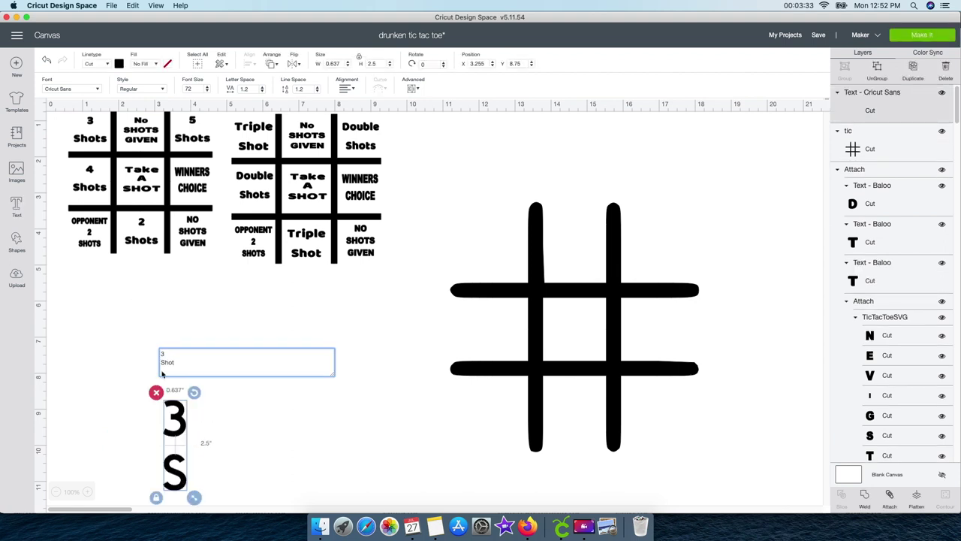
pyautogui.click(198, 348)
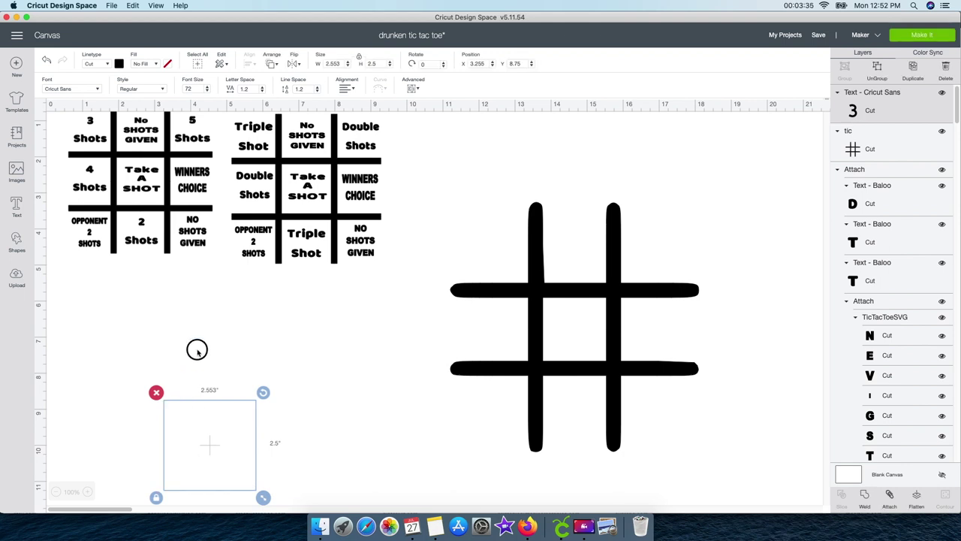
pyautogui.moveTo(195, 422); pyautogui.dragTo(210, 344)
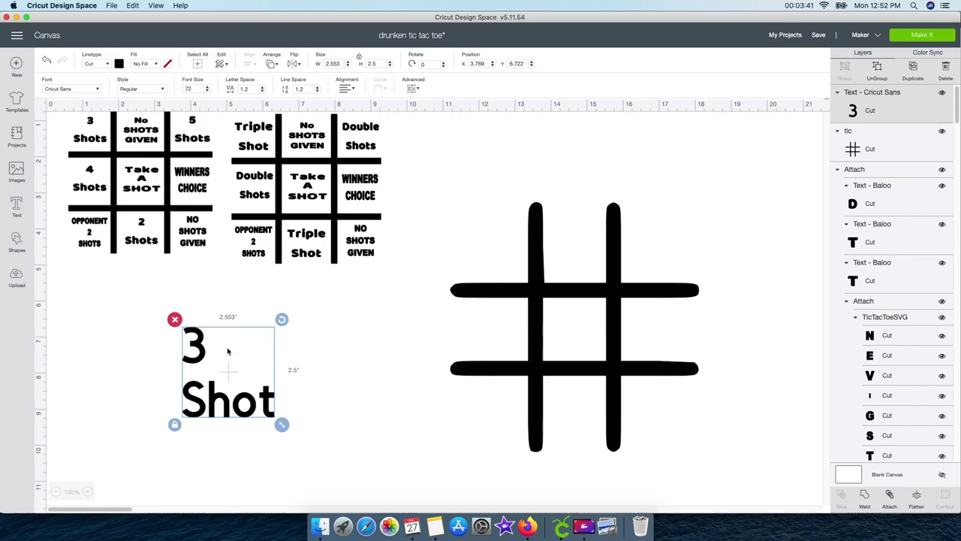
# - Change the font of the "3 Shot" text to the system font Arial Black
pyautogui.click(83, 88)
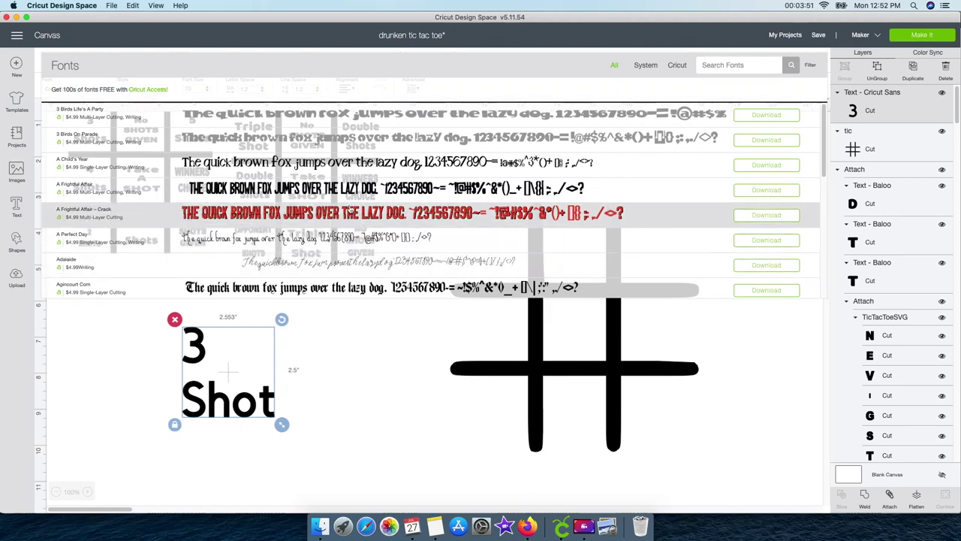
pyautogui.click(646, 65)
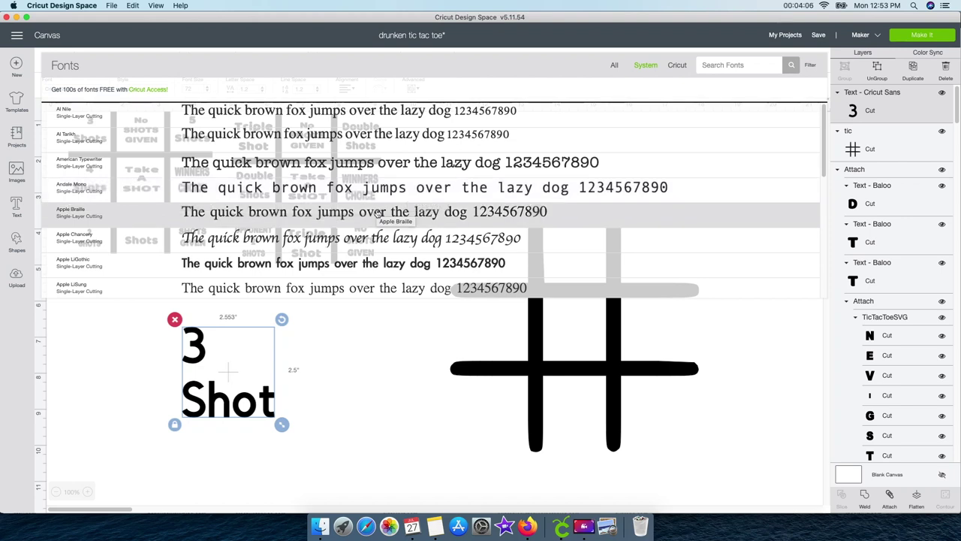
pyautogui.scroll(-1, 375, 215)
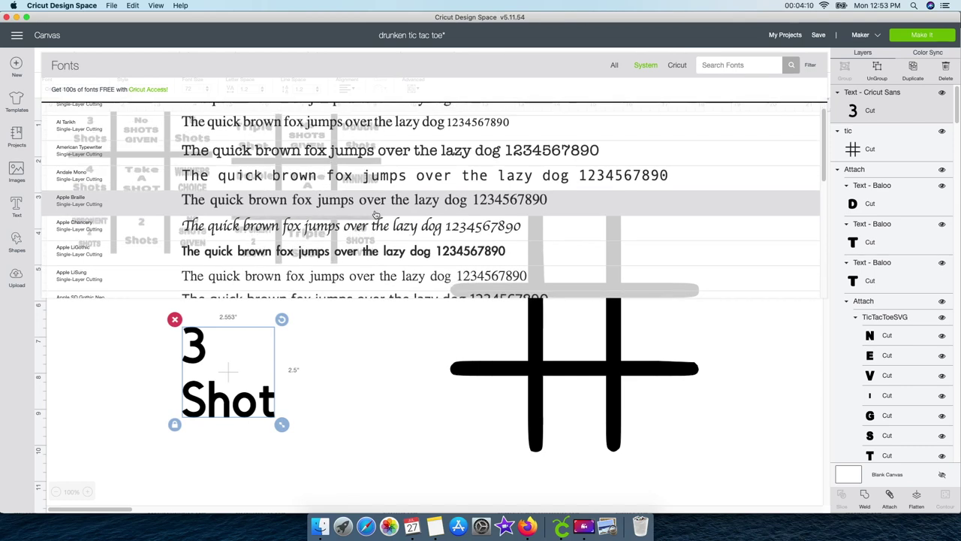
pyautogui.scroll(-1, 374, 216)
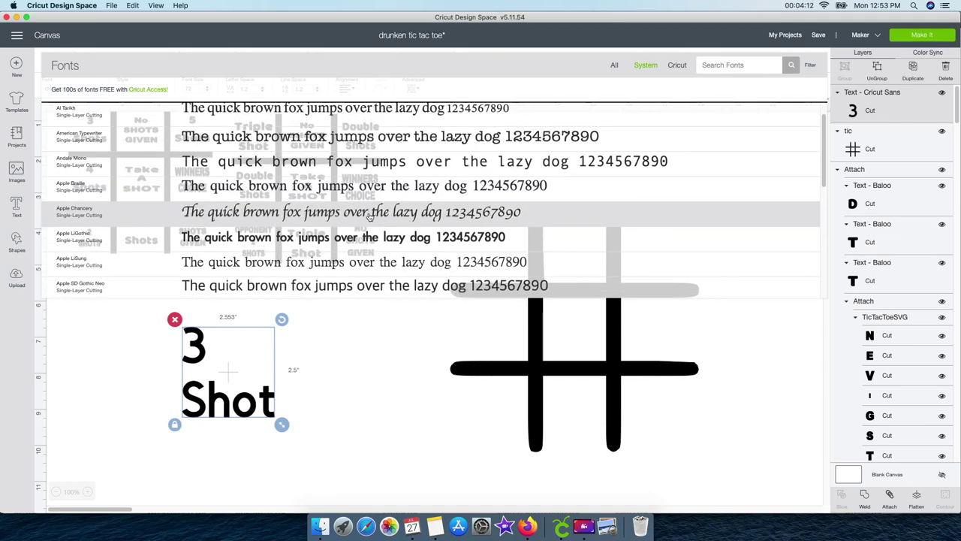
pyautogui.scroll(-1, 369, 216)
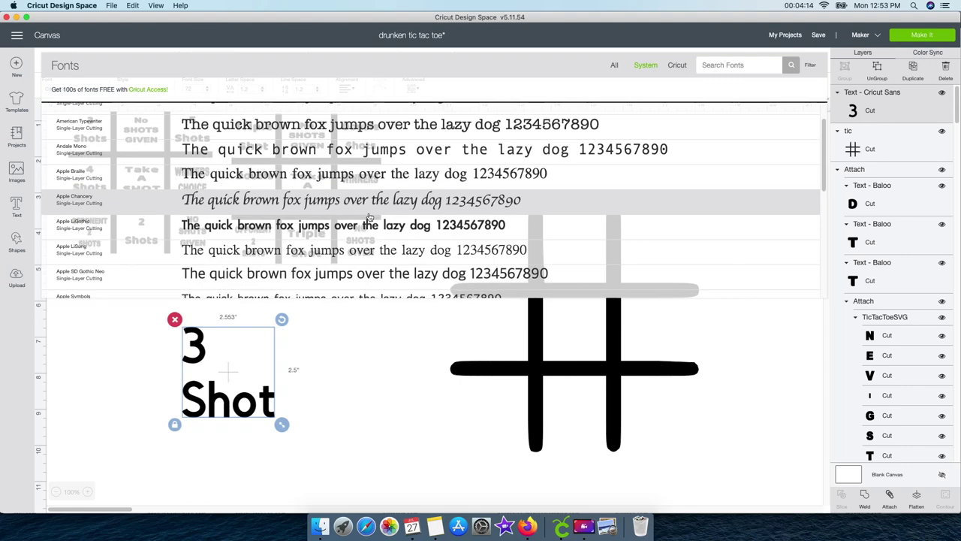
pyautogui.scroll(-8, 383, 199)
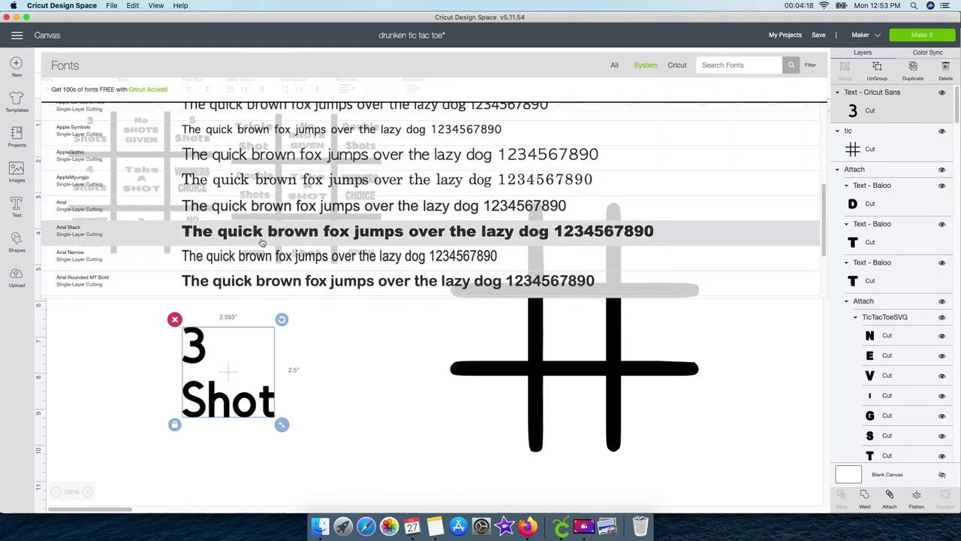
pyautogui.click(262, 233)
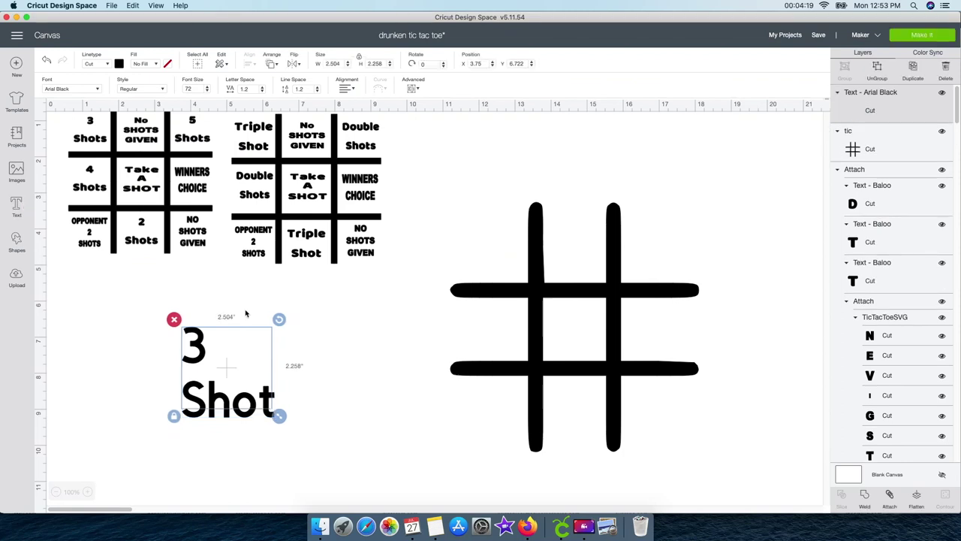
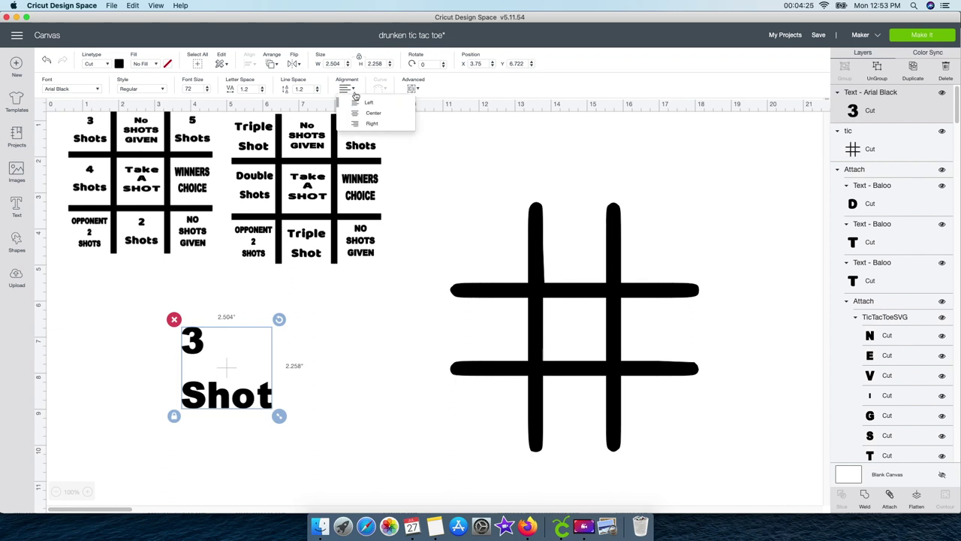
# - Center-align the "3 Shot" text and reduce its line space to 0.6
pyautogui.click(370, 113)
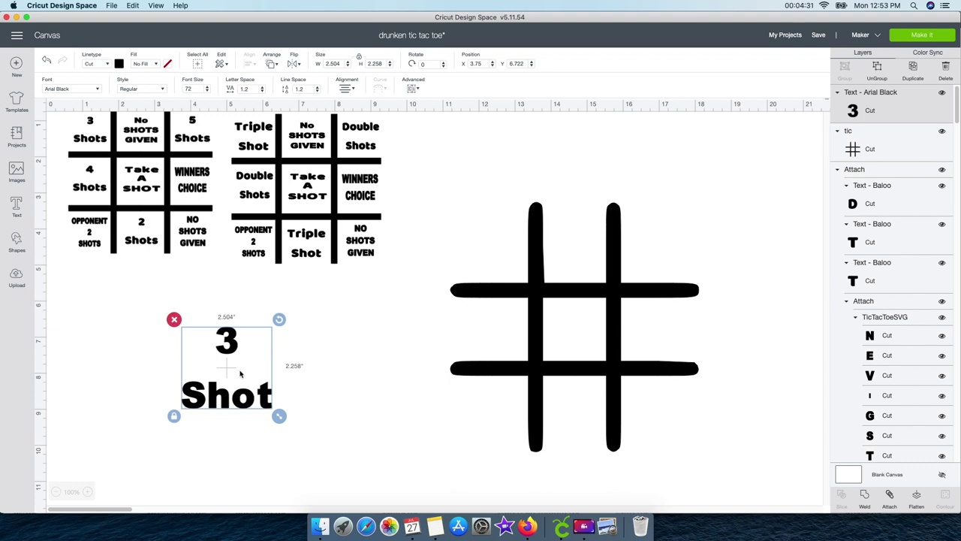
pyautogui.click(317, 91)
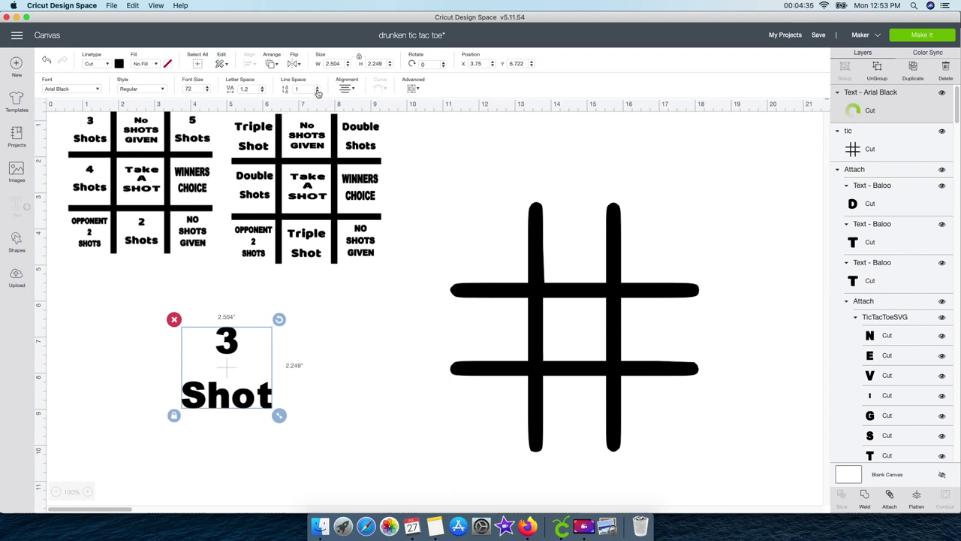
pyautogui.click(318, 91)
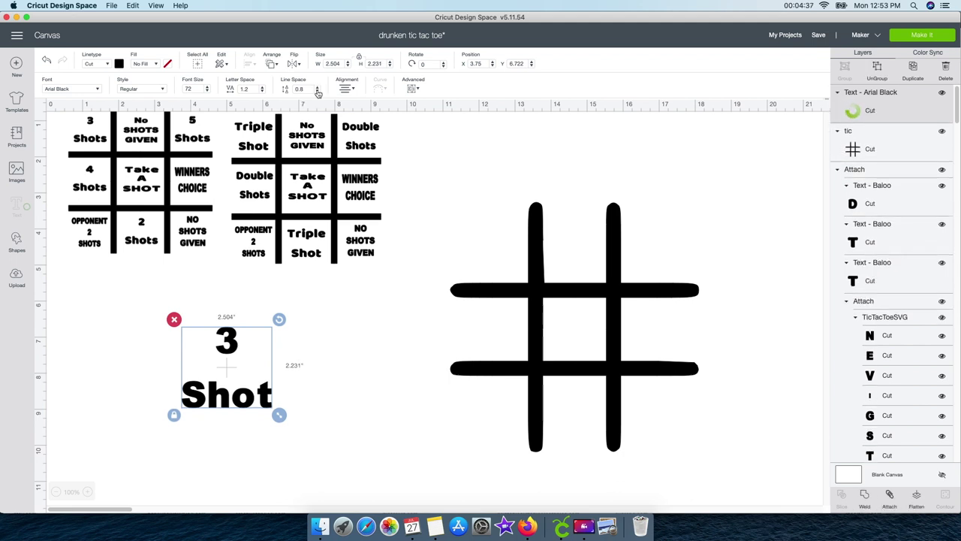
pyautogui.click(317, 92)
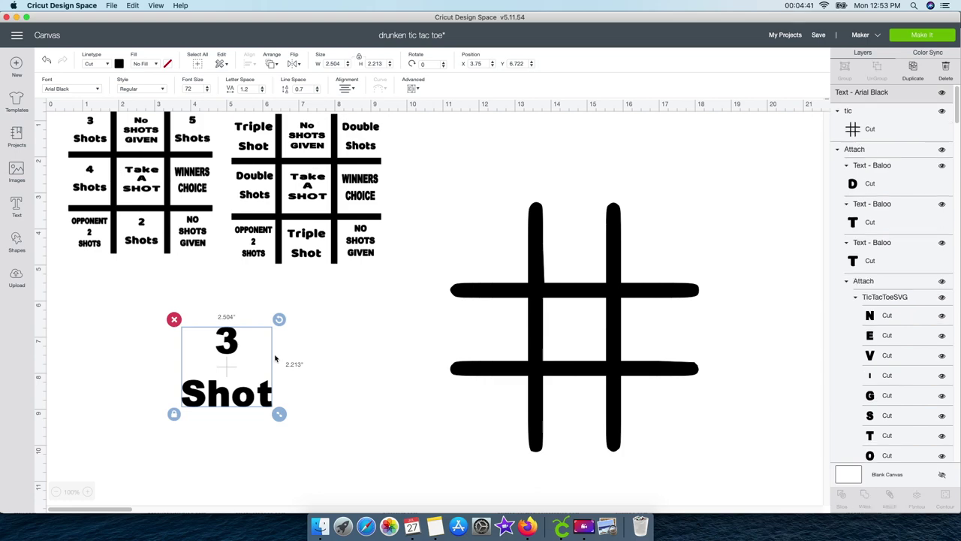
pyautogui.press('Down')
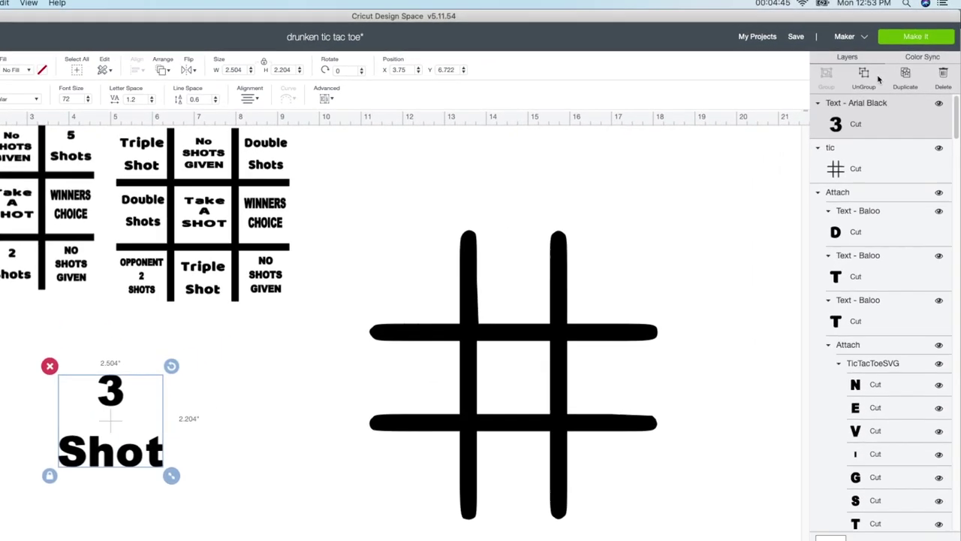
# - Ungroup the "3 Shot" text into separate letters and attach the letters of "Shot" to each other
pyautogui.click(863, 75)
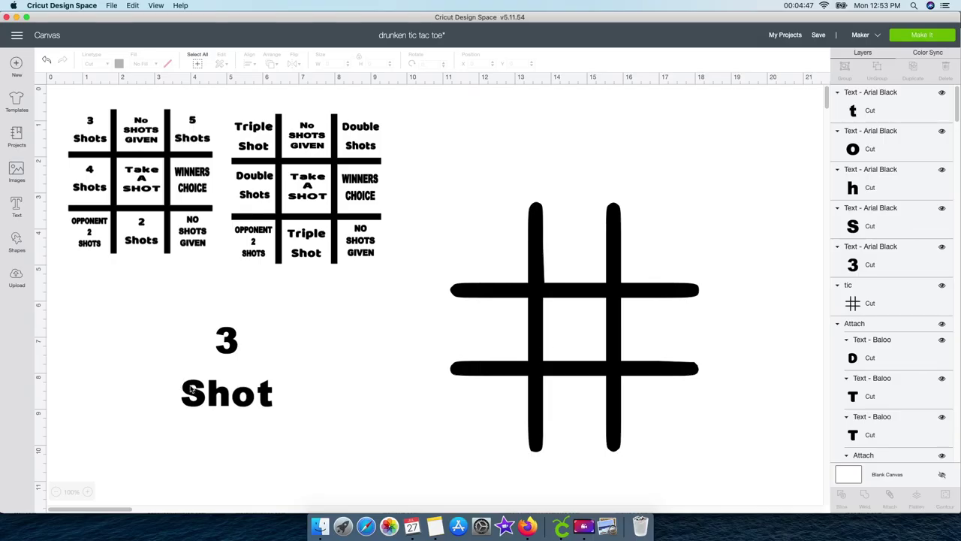
pyautogui.click(192, 388)
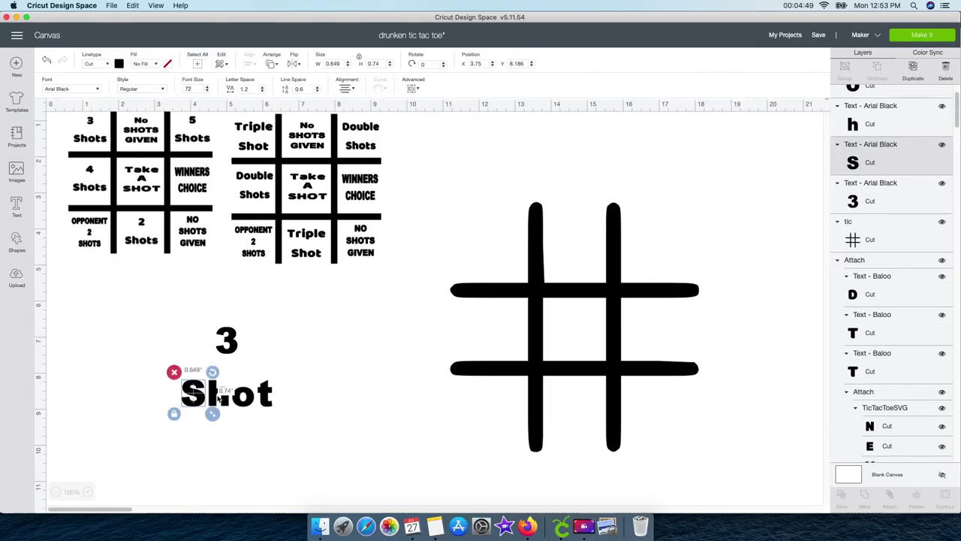
pyautogui.moveTo(153, 391); pyautogui.dragTo(286, 402)
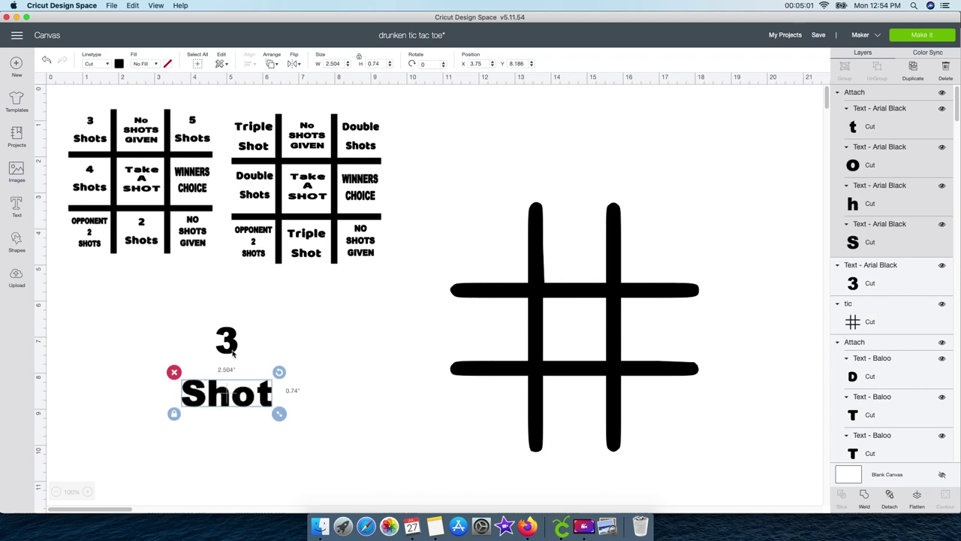
# - Move the word "Shot" up 0.5 inches to sit just under the 3, and attach the two lines together
pyautogui.press('Up')
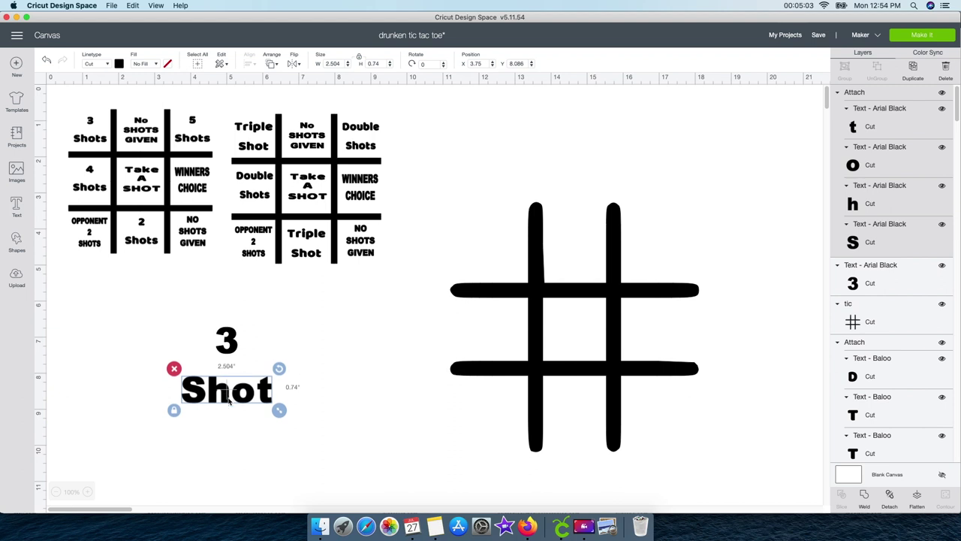
pyautogui.press('Up')
pyautogui.press('Up')
pyautogui.press('Up')
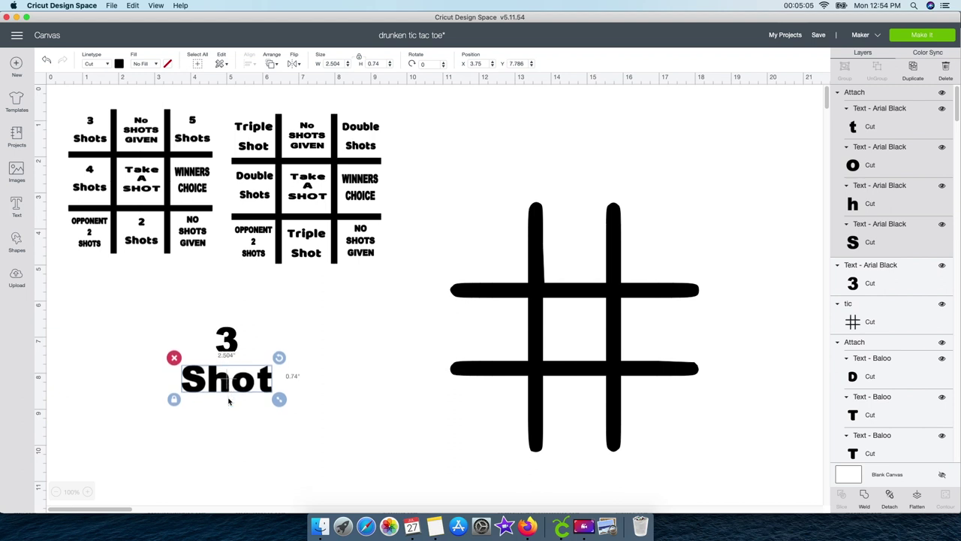
pyautogui.press('Up')
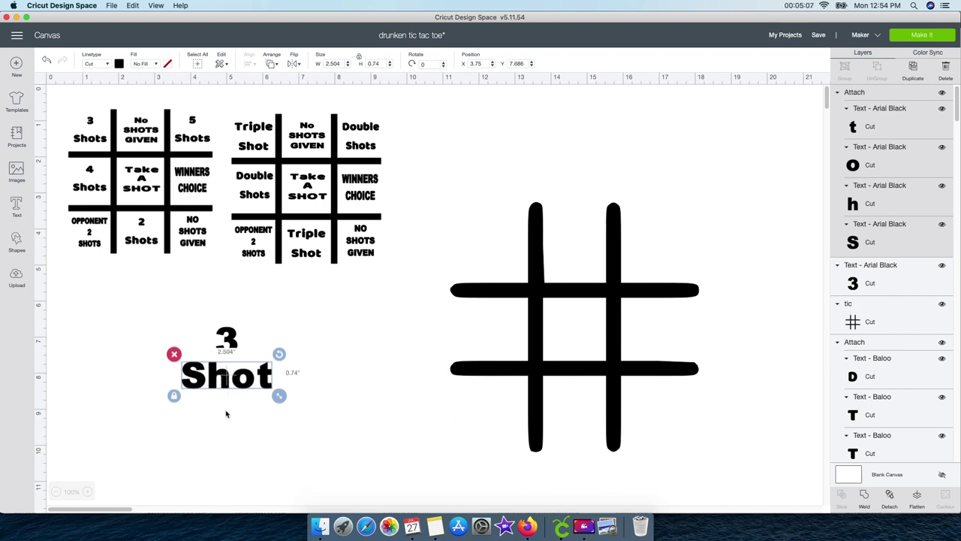
pyautogui.click(225, 420)
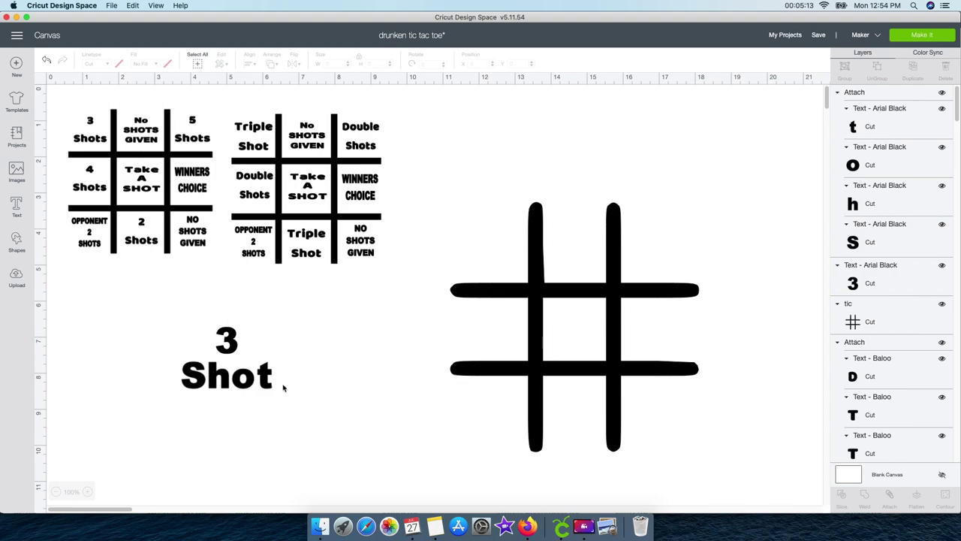
pyautogui.moveTo(165, 310); pyautogui.dragTo(311, 397)
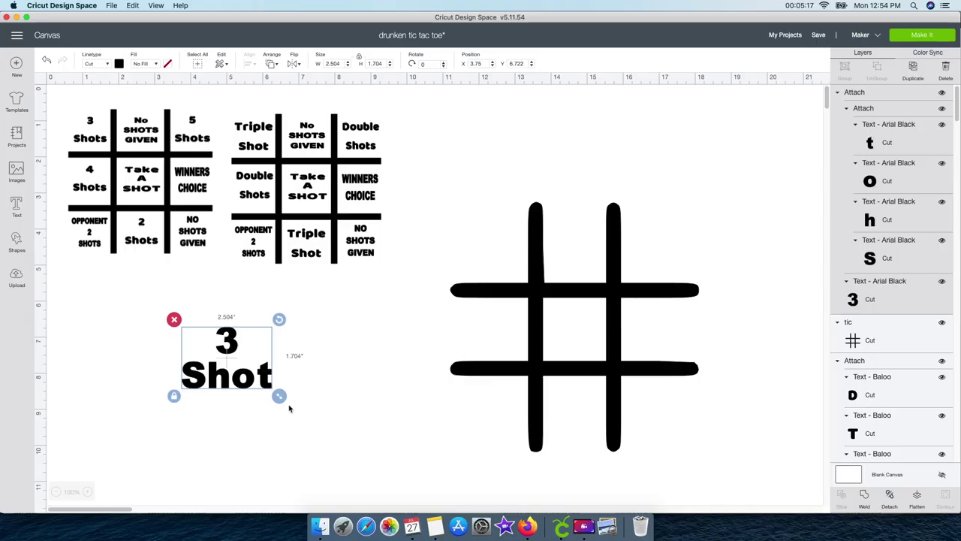
# - Resize the attached "3 Shot" text to about 1.8 inches wide and place it in the grid's upper-right square
pyautogui.moveTo(279, 395); pyautogui.dragTo(491, 251)
pyautogui.click(495, 259)
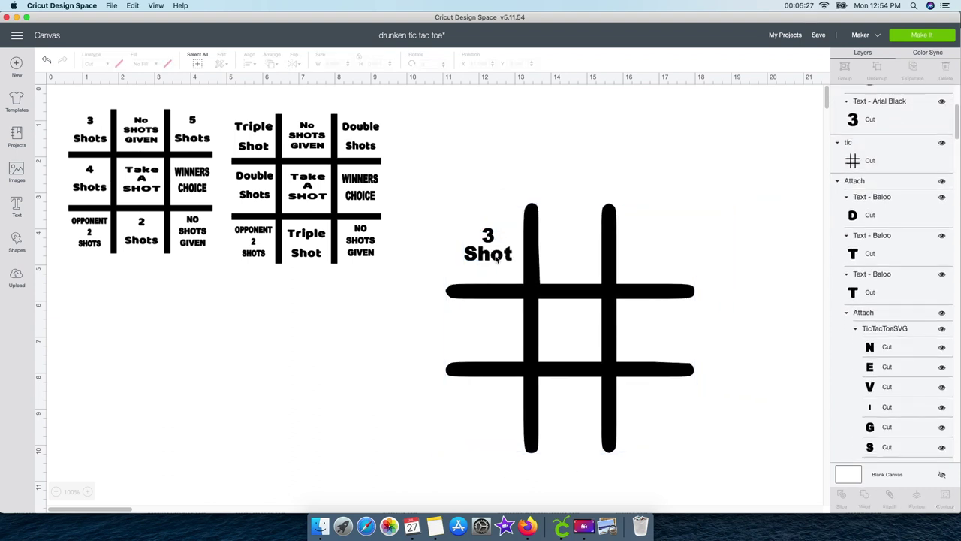
pyautogui.moveTo(498, 258); pyautogui.dragTo(697, 282)
pyautogui.moveTo(662, 242); pyautogui.dragTo(659, 240)
pyautogui.click(670, 338)
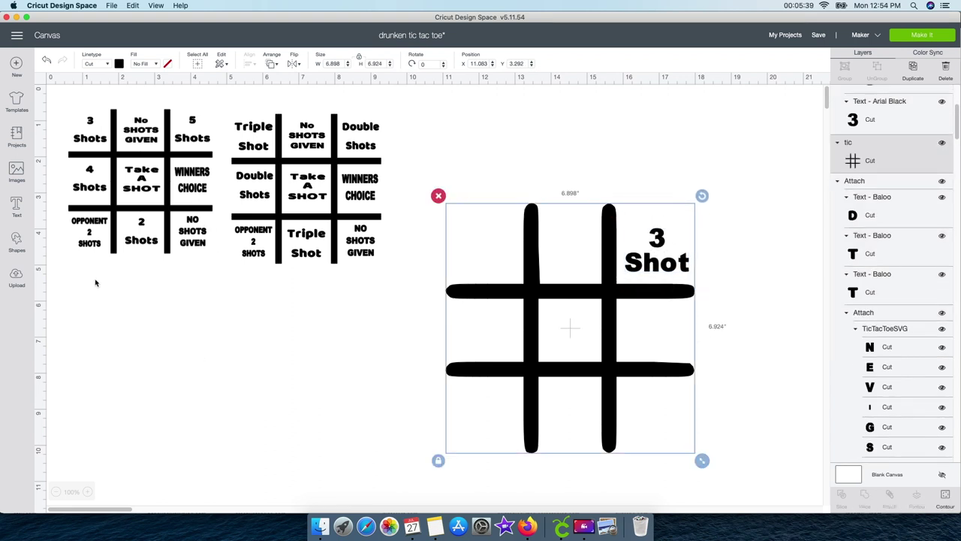
# - Add a new text object reading "TAKE", "A", "SHOT" on three separate lines
pyautogui.click(254, 335)
pyautogui.click(17, 206)
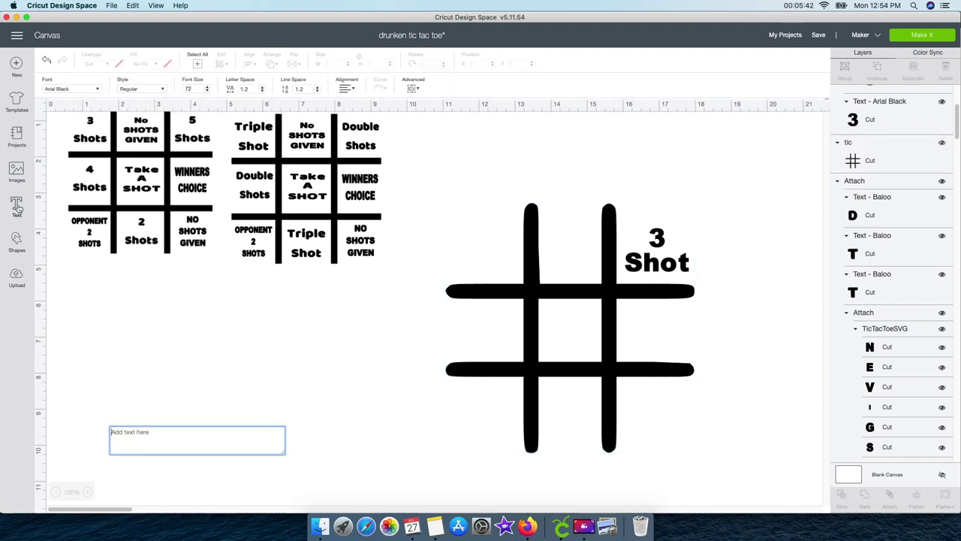
pyautogui.write('TA')
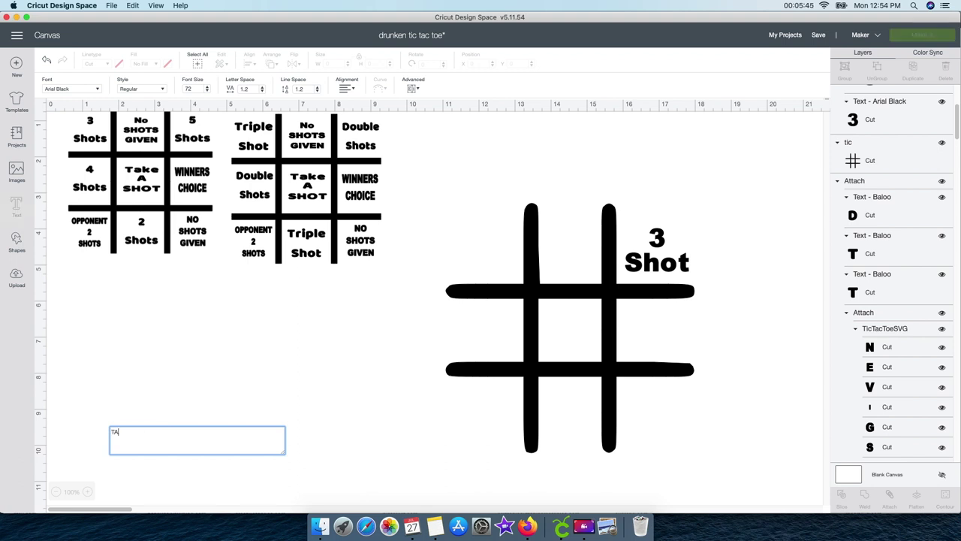
pyautogui.write('KE ')
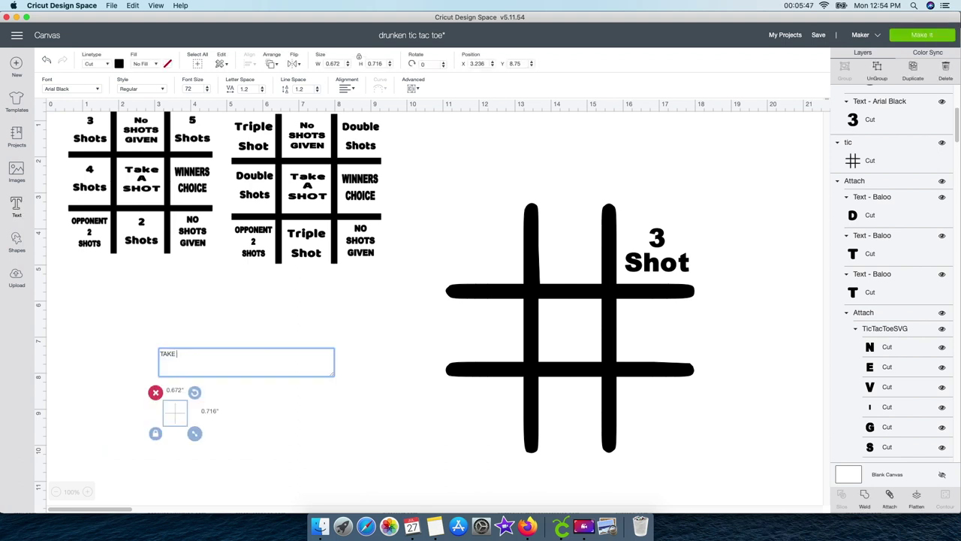
pyautogui.write('A')
pyautogui.press('Return')
pyautogui.write('SHOT')
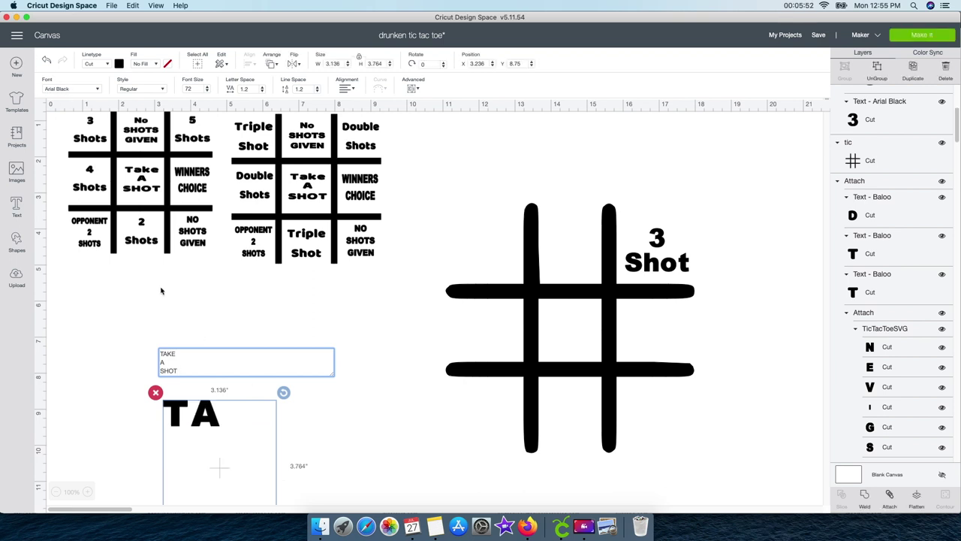
# - Move the "TAKE A SHOT" text up into the empty space below the sample boards and center-align its lines
pyautogui.click(213, 418)
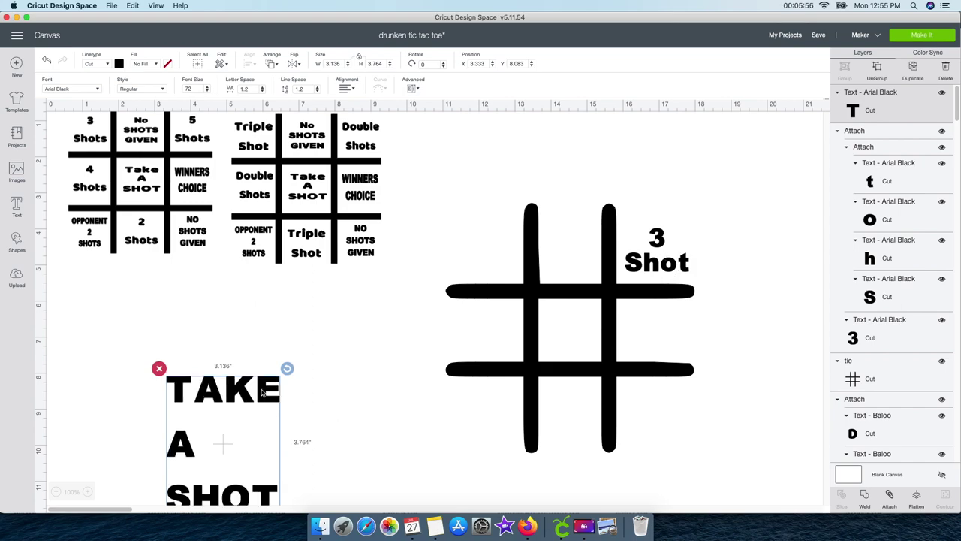
pyautogui.moveTo(242, 391); pyautogui.dragTo(246, 328)
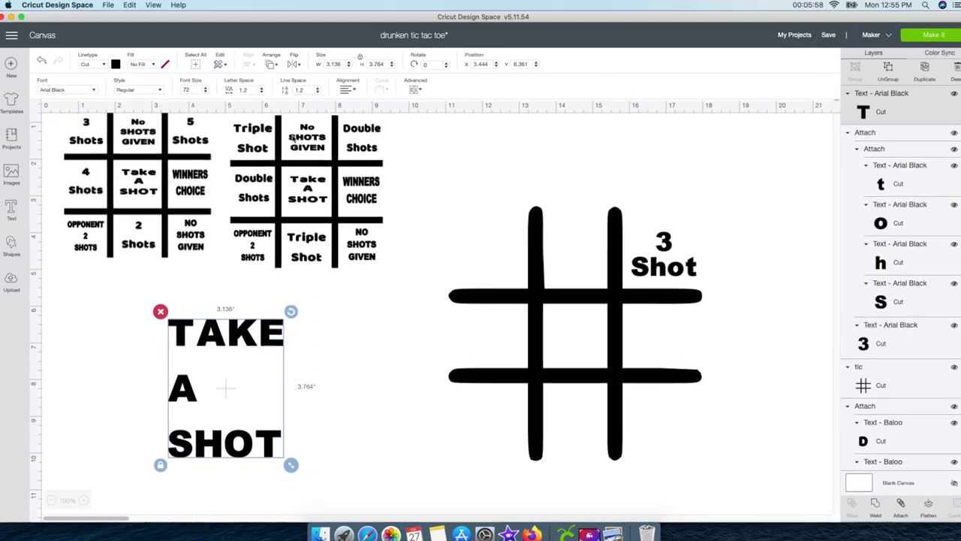
pyautogui.click(347, 90)
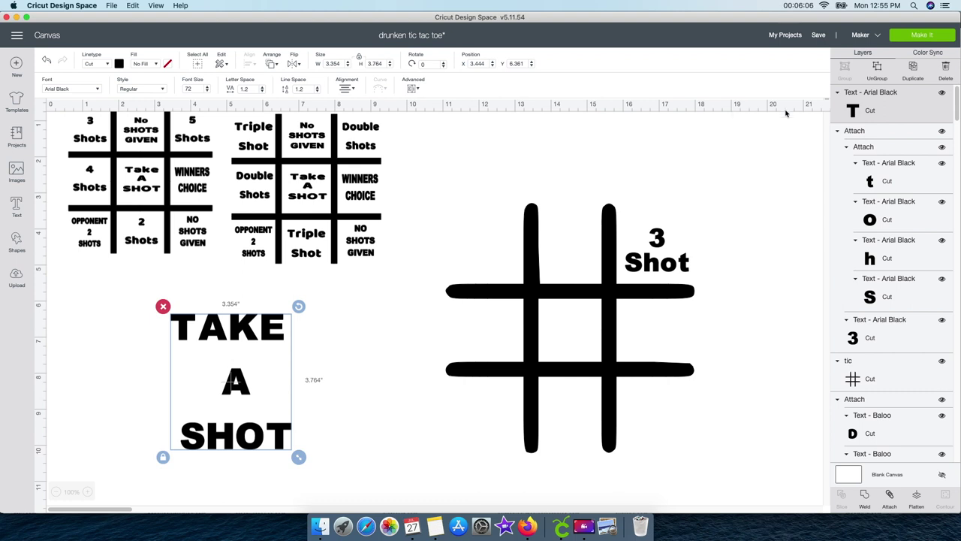
# - Ungroup the "TAKE A SHOT" text into letters, then attach the letters of "TAKE" together and the letters of "SHOT" together
pyautogui.click(877, 67)
pyautogui.moveTo(142, 318); pyautogui.dragTo(325, 356)
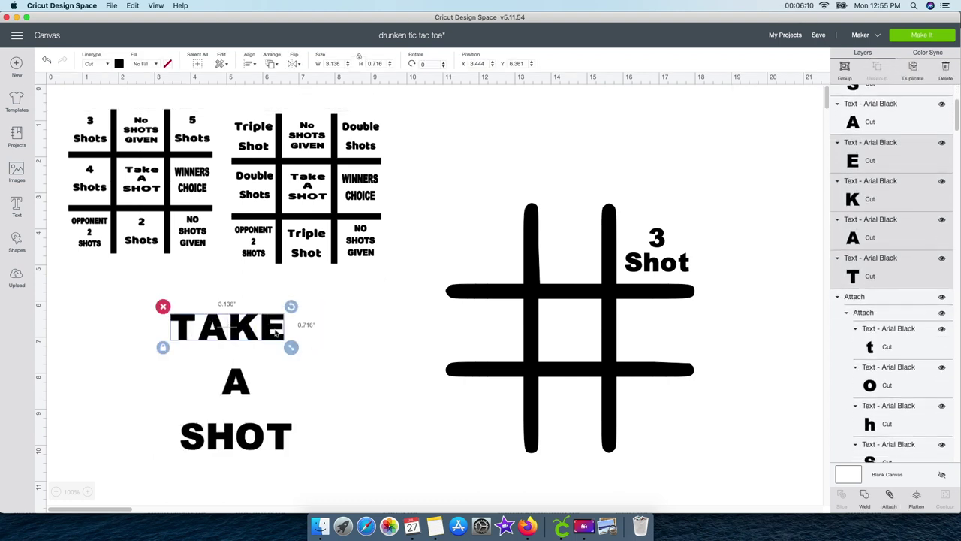
pyautogui.click(888, 497)
pyautogui.moveTo(150, 414); pyautogui.dragTo(300, 450)
pyautogui.click(890, 506)
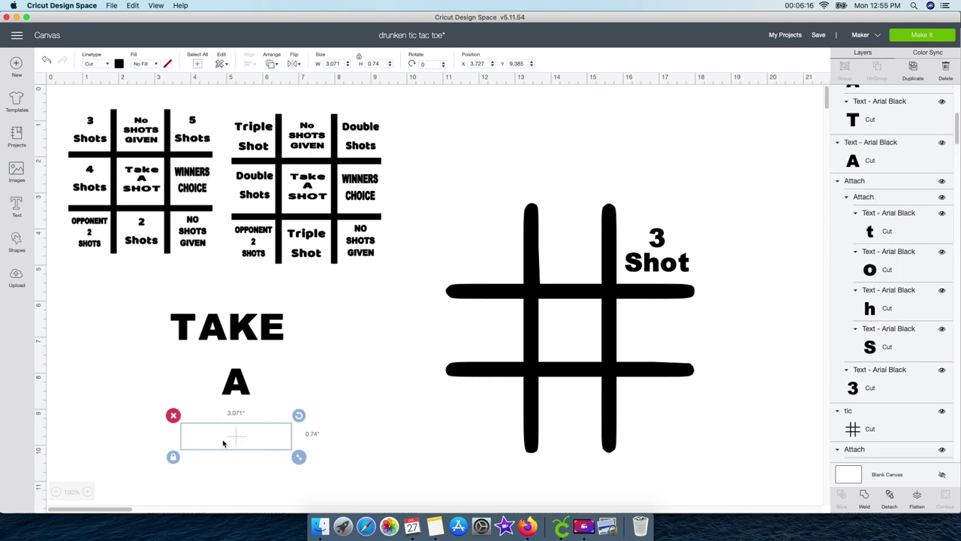
# - Move the word "TAKE" down 0.5 inches to sit just above the "A"
pyautogui.click(244, 334)
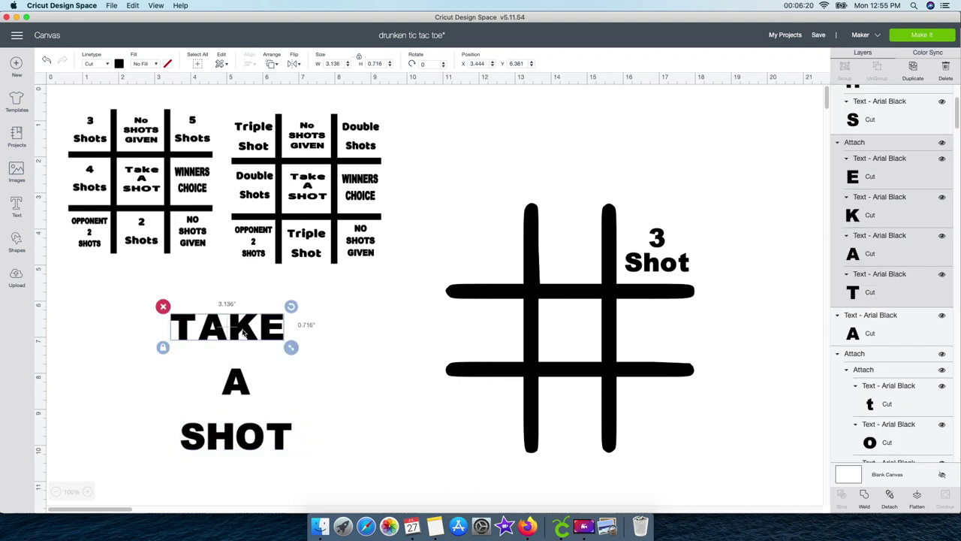
pyautogui.press('Down')
pyautogui.press('Down')
pyautogui.press('Down')
pyautogui.press('Down')
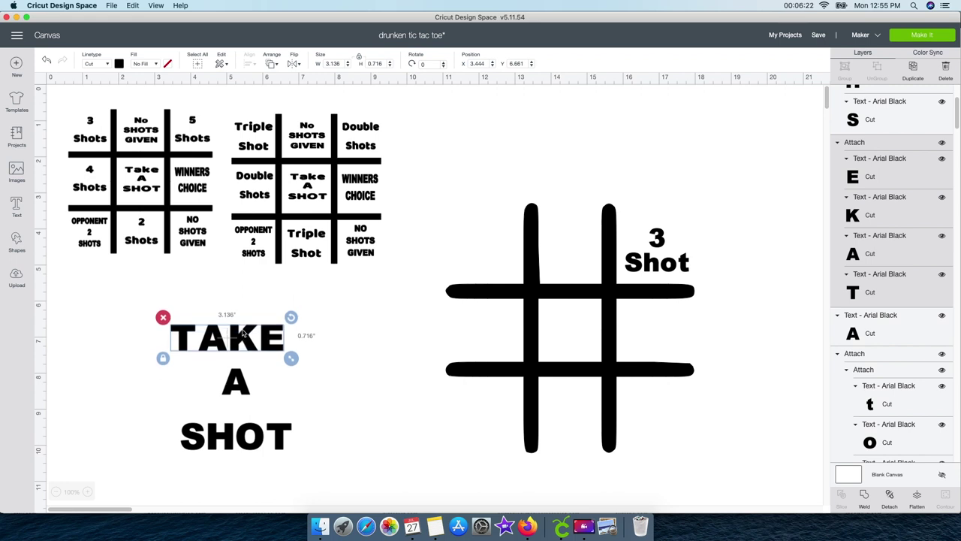
pyautogui.press('Down')
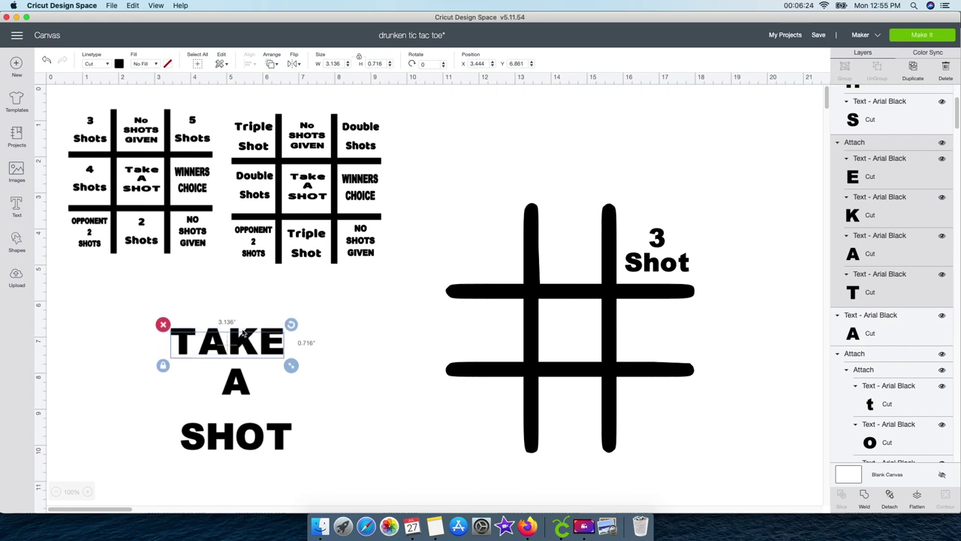
# - Move the word "SHOT" up 0.5 inches to sit just below the "A"
pyautogui.click(244, 437)
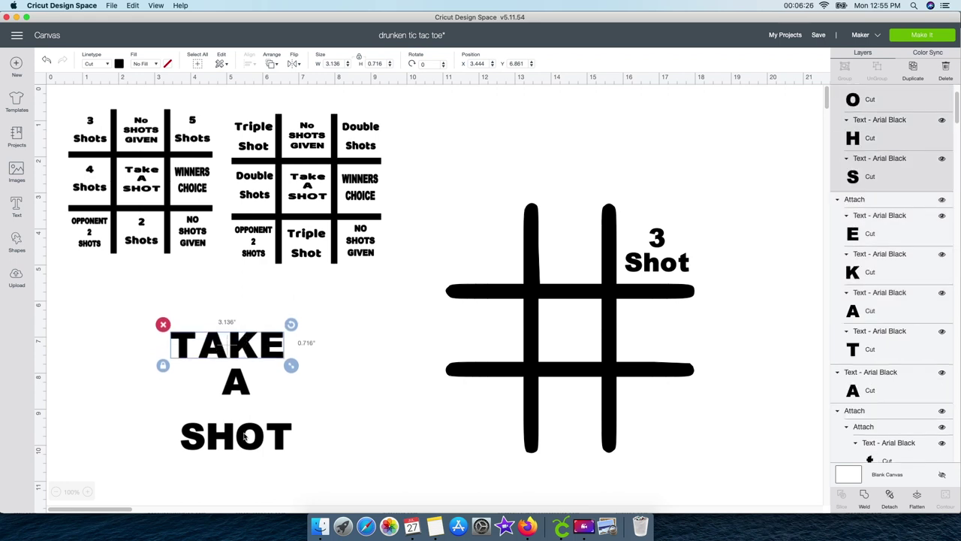
pyautogui.press('Up')
pyautogui.press('Up')
pyautogui.press('Up')
pyautogui.press('Up')
pyautogui.press('Up')
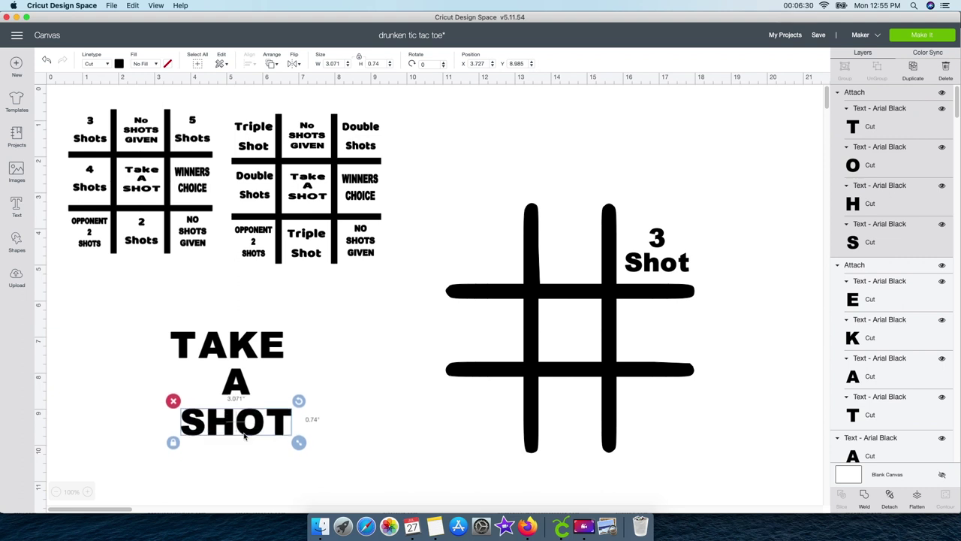
pyautogui.press('Up')
pyautogui.press('Up')
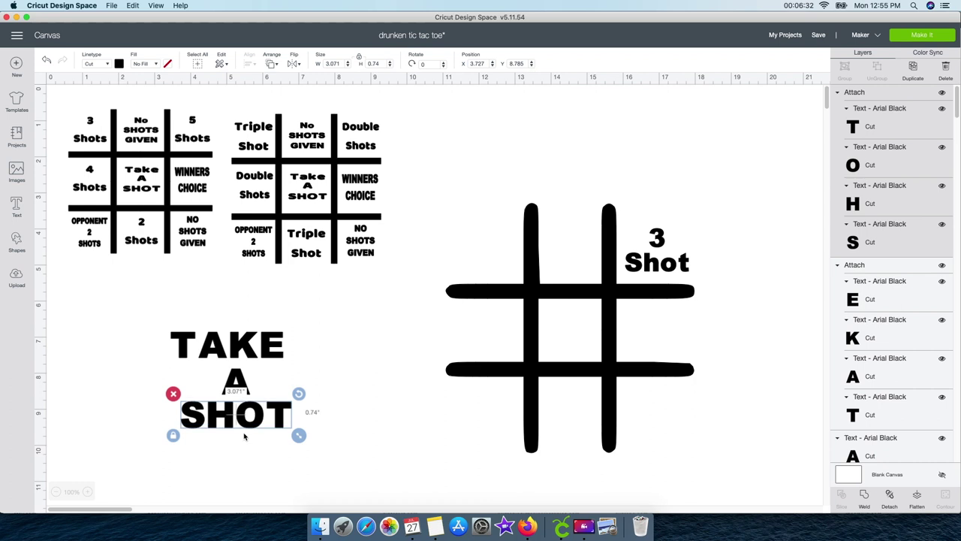
pyautogui.click(328, 377)
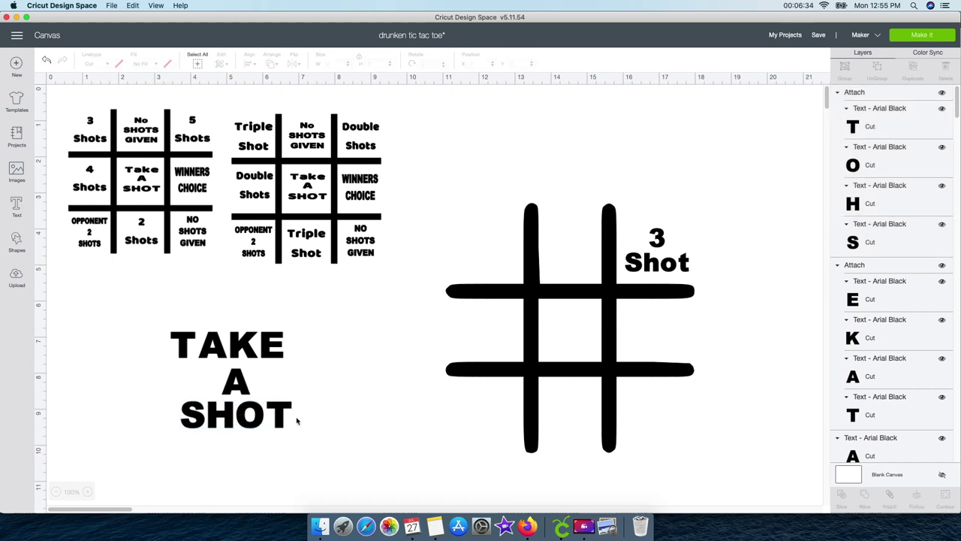
pyautogui.click(262, 423)
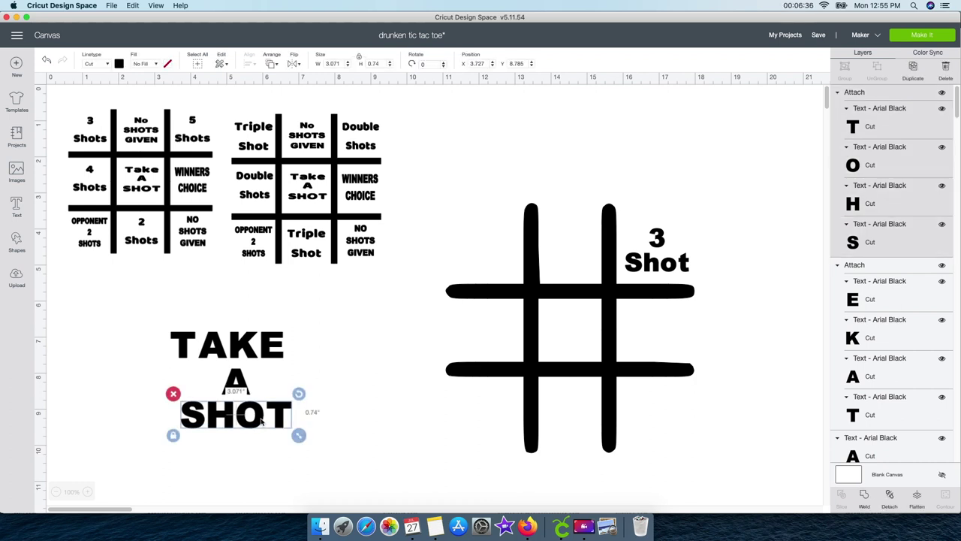
pyautogui.click(97, 432)
# - Center the three "TAKE A SHOT" lines horizontally, and scale them to about 1.39 inches wide inside the grid's center square
pyautogui.moveTo(125, 308); pyautogui.dragTo(345, 457)
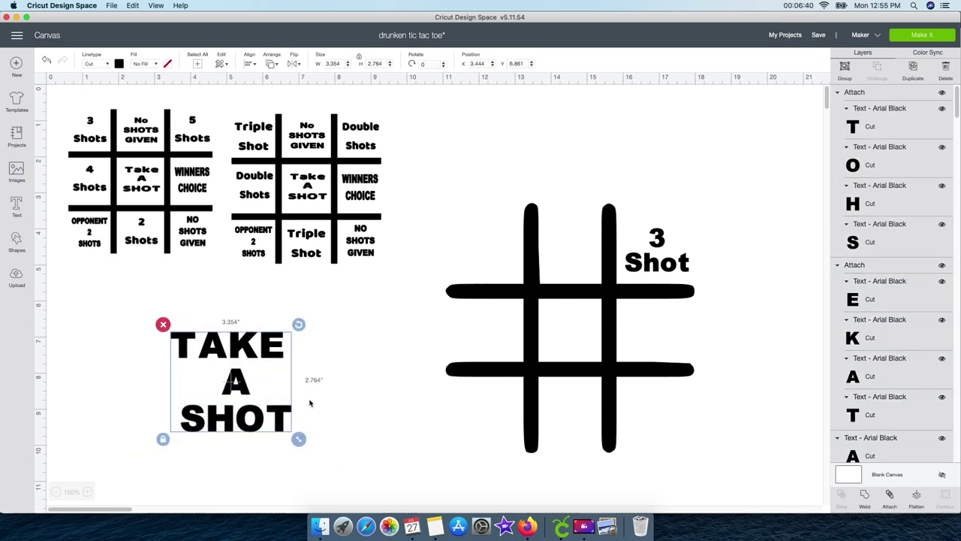
pyautogui.click(252, 64)
pyautogui.click(274, 107)
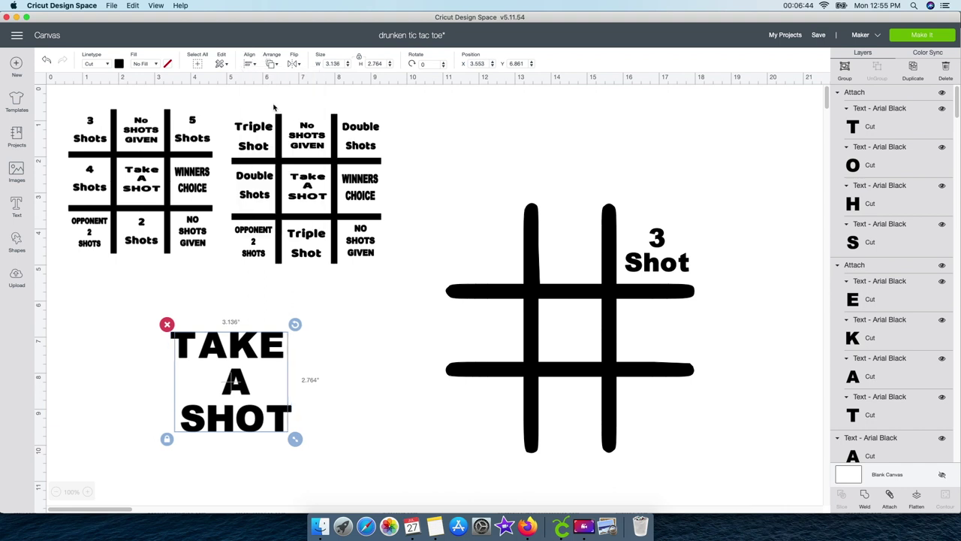
pyautogui.moveTo(294, 438); pyautogui.dragTo(572, 331)
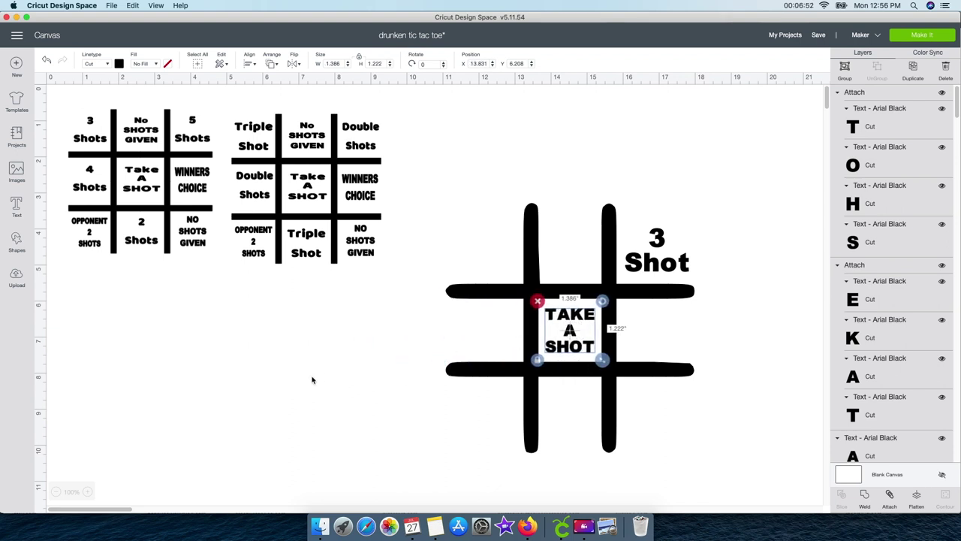
# - Move the tic tac toe grid away from the texts, into the empty area below the sample boards
pyautogui.click(367, 347)
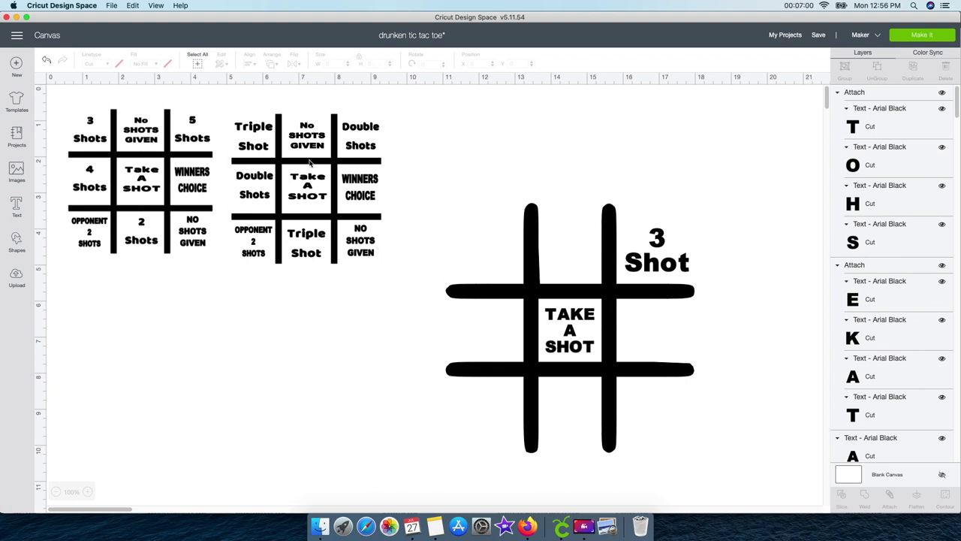
pyautogui.click(583, 320)
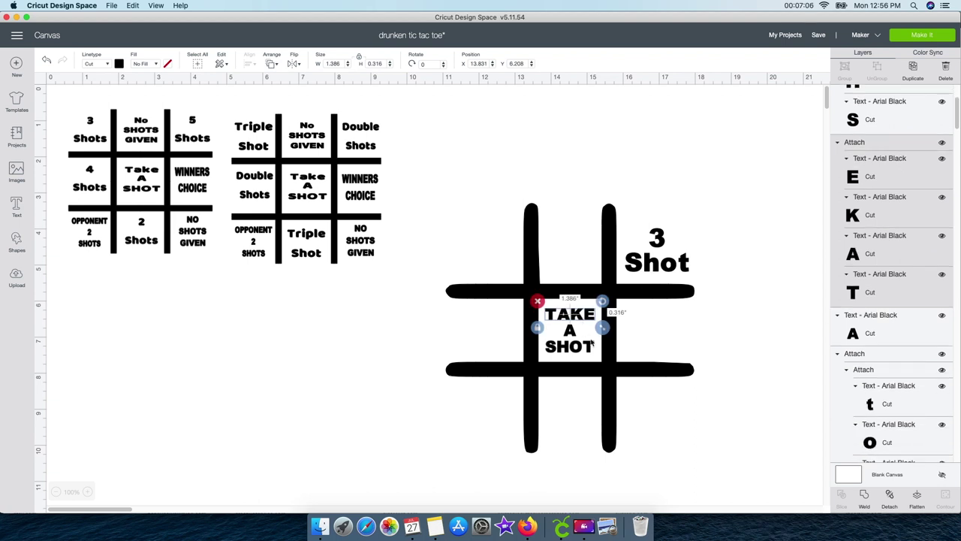
pyautogui.click(583, 348)
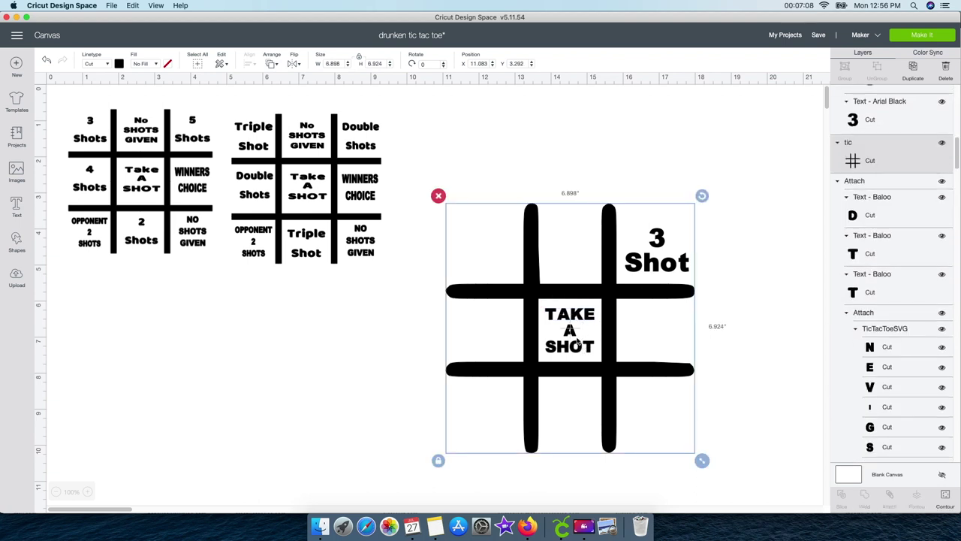
pyautogui.moveTo(606, 243); pyautogui.dragTo(334, 304)
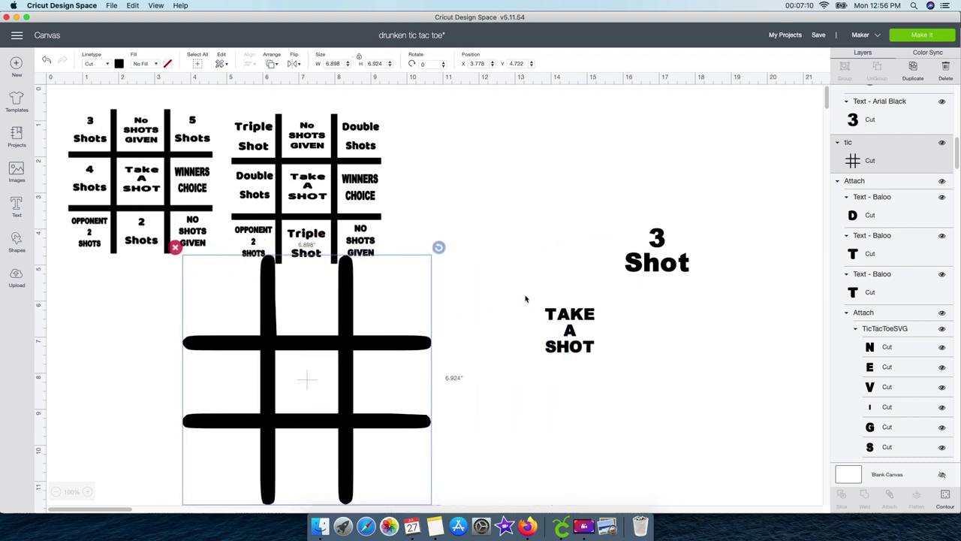
# - Center the "TAKE", "A" and "SHOT" lines horizontally on each other again and attach them into one object
pyautogui.moveTo(525, 299); pyautogui.dragTo(597, 361)
pyautogui.click(638, 352)
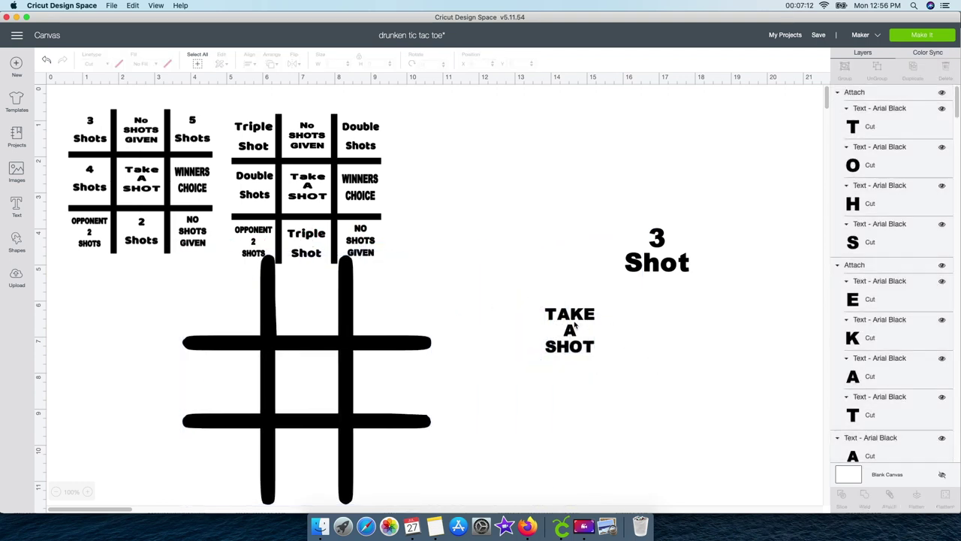
pyautogui.moveTo(577, 319); pyautogui.dragTo(579, 313)
pyautogui.click(526, 300)
pyautogui.moveTo(525, 299); pyautogui.dragTo(594, 355)
pyautogui.click(252, 64)
pyautogui.click(264, 108)
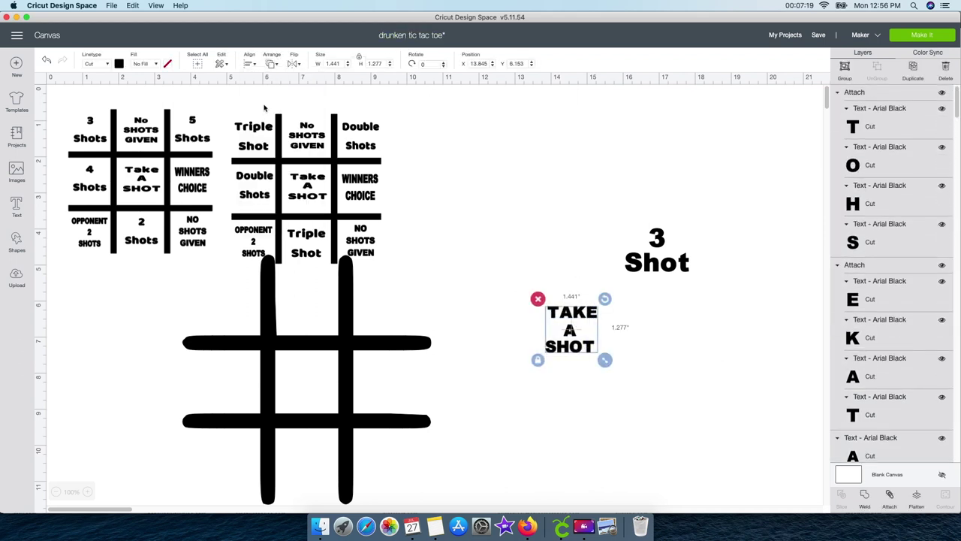
pyautogui.click(889, 496)
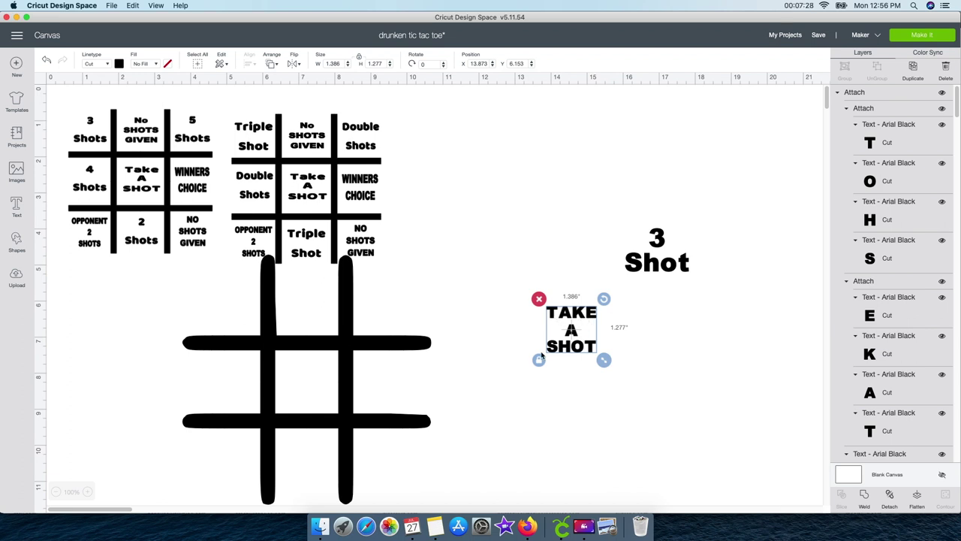
# - Move the grid back around the two texts and center "TAKE A SHOT" in its middle-left square
pyautogui.moveTo(415, 342); pyautogui.dragTo(828, 280)
pyautogui.moveTo(739, 302); pyautogui.dragTo(738, 292)
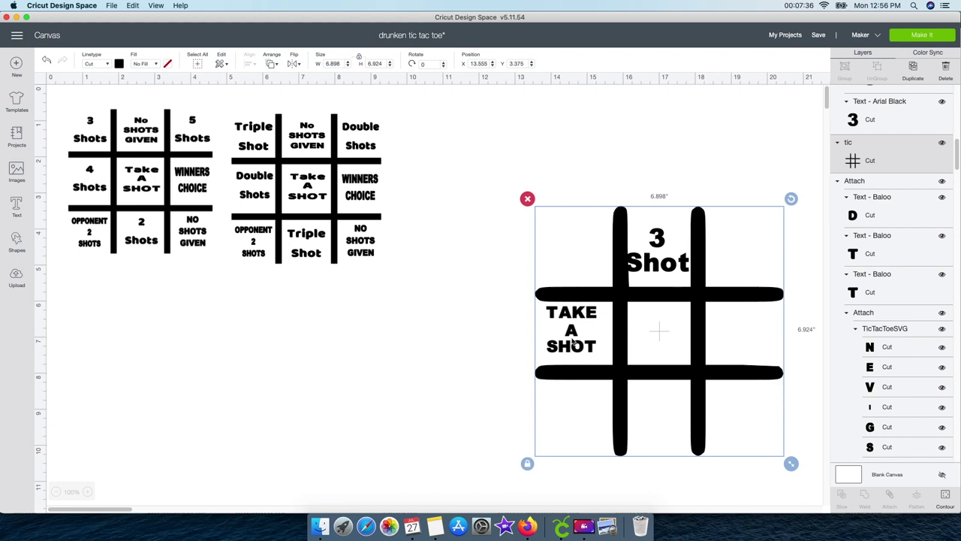
pyautogui.click(549, 334)
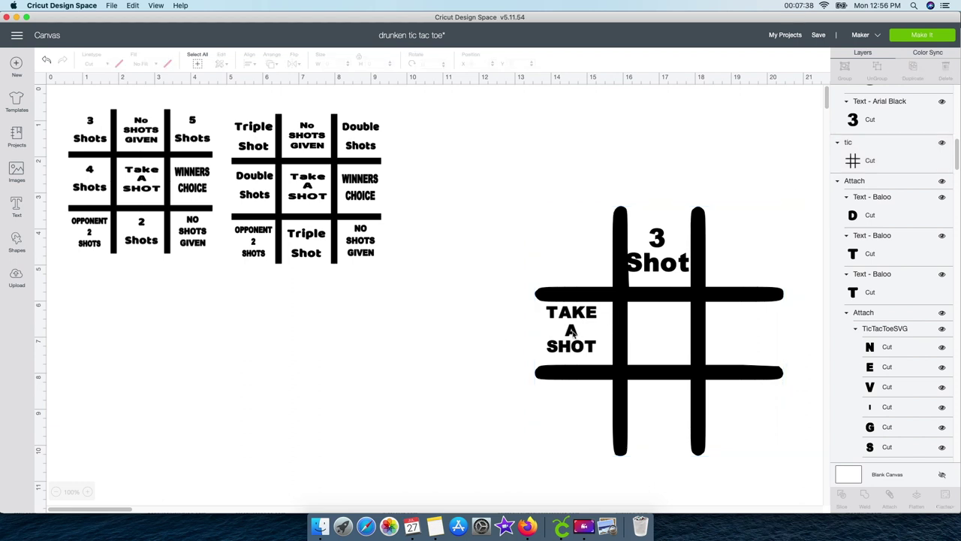
pyautogui.click(571, 331)
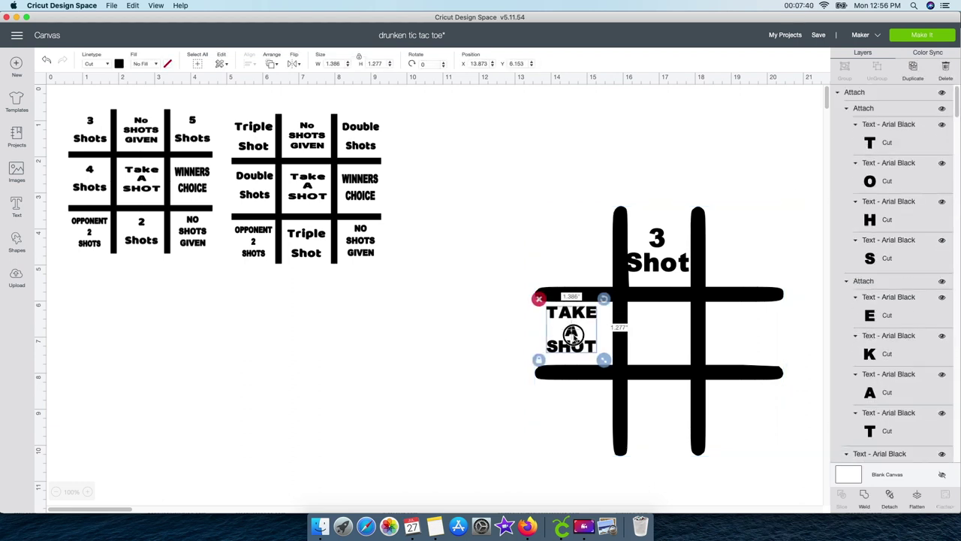
pyautogui.moveTo(572, 335); pyautogui.dragTo(577, 340)
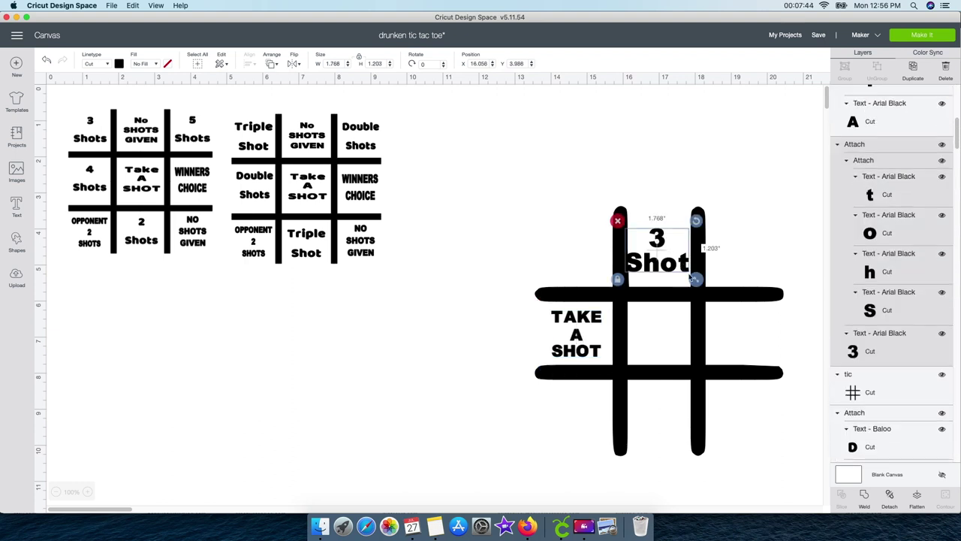
# - Shrink the "3 Shot" text to fit inside the grid's top-middle square
pyautogui.moveTo(696, 279); pyautogui.dragTo(659, 261)
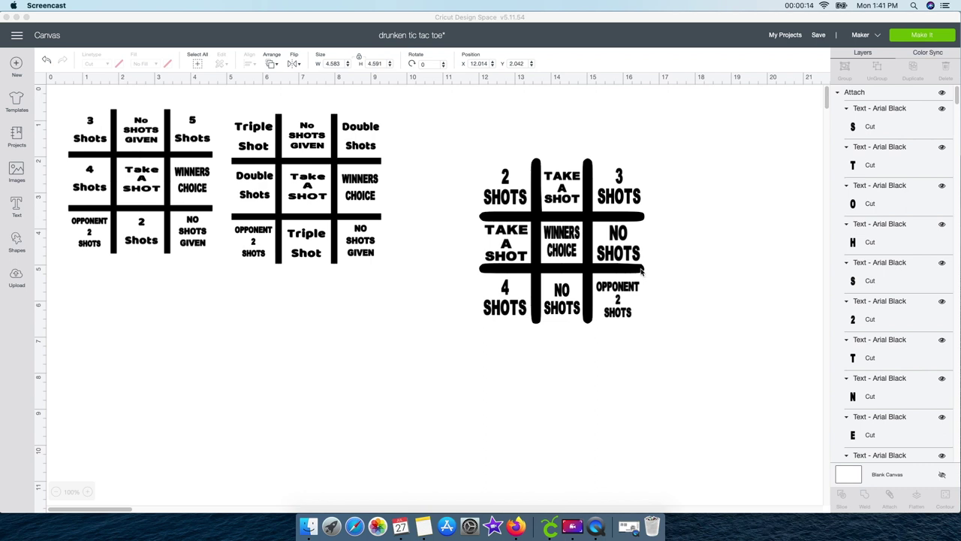
pyautogui.click(684, 346)
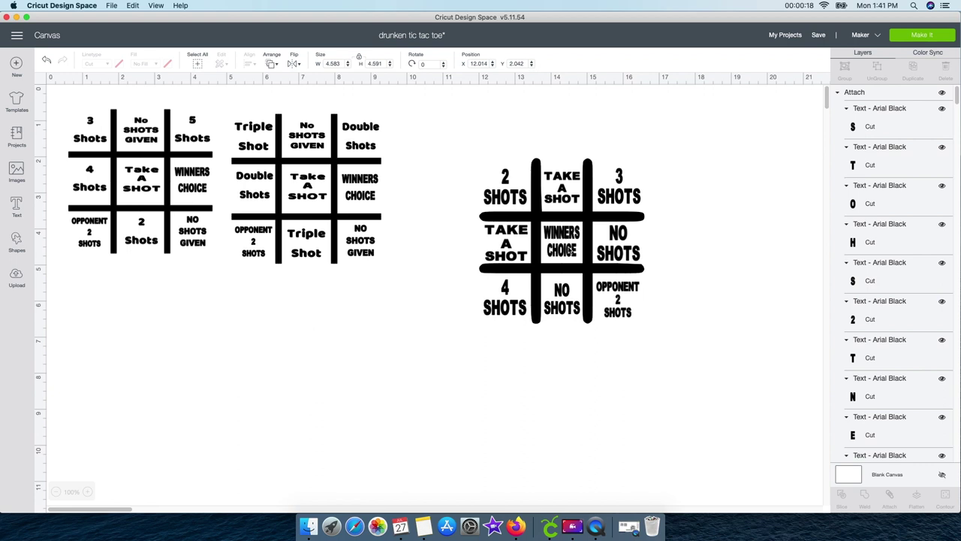
# - Select the whole new board with its grid and all nine shot texts and attach everything into one object
pyautogui.click(563, 345)
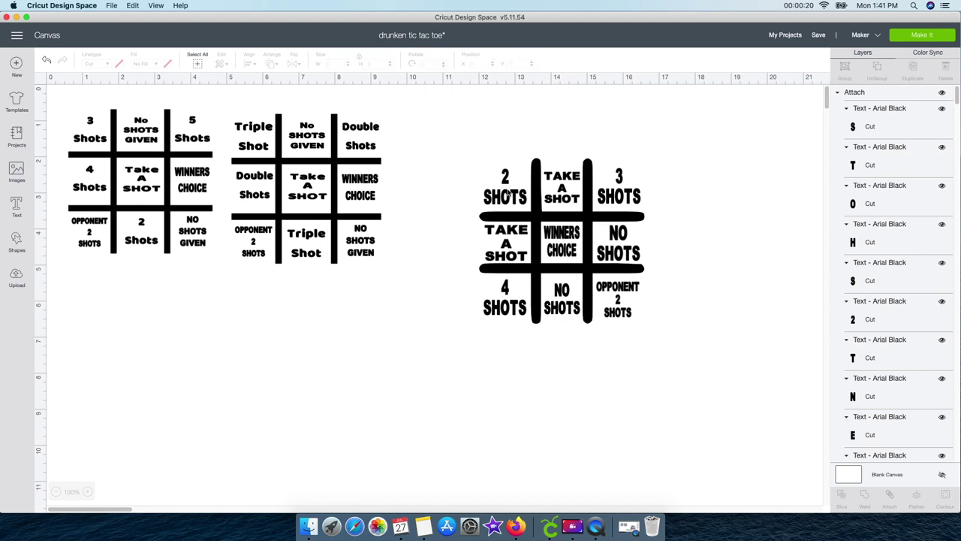
pyautogui.click(509, 193)
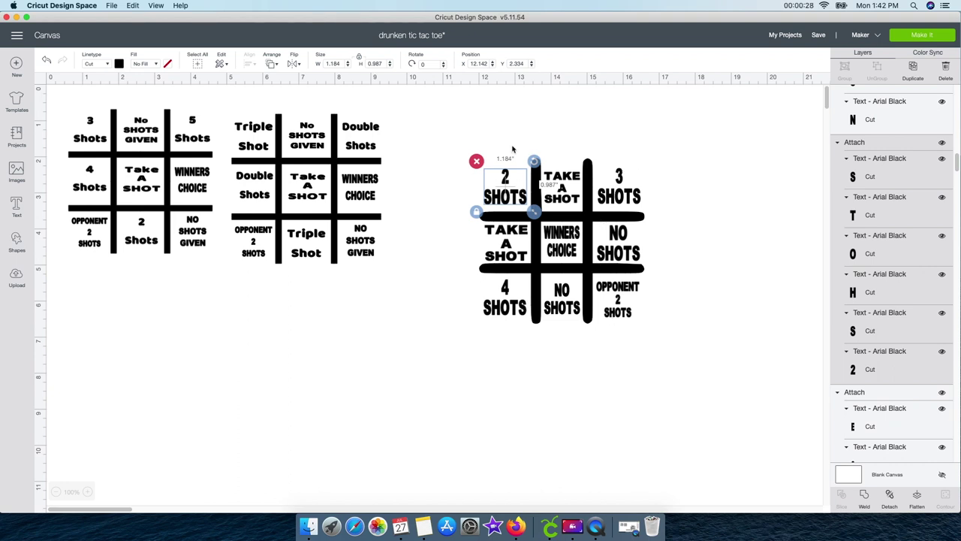
pyautogui.click(591, 343)
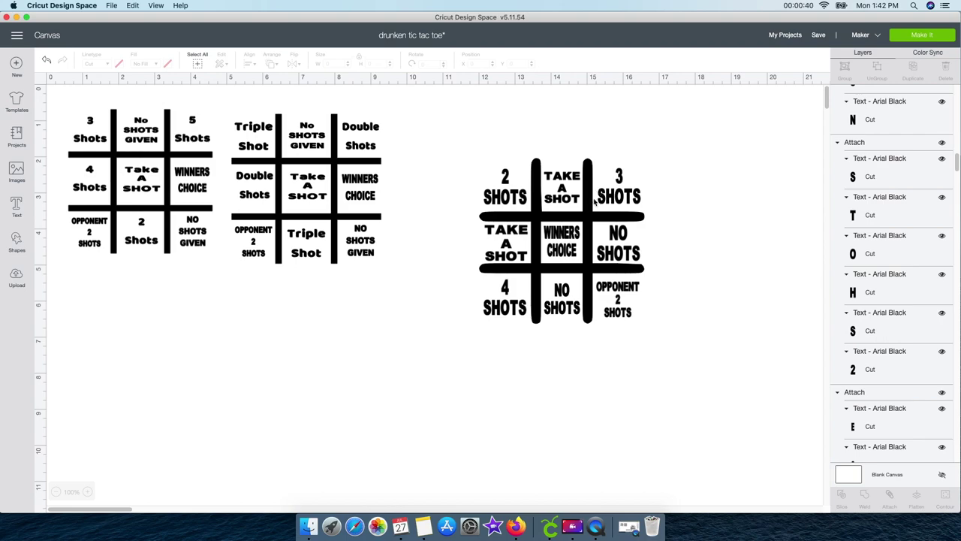
pyautogui.moveTo(446, 129); pyautogui.dragTo(650, 319)
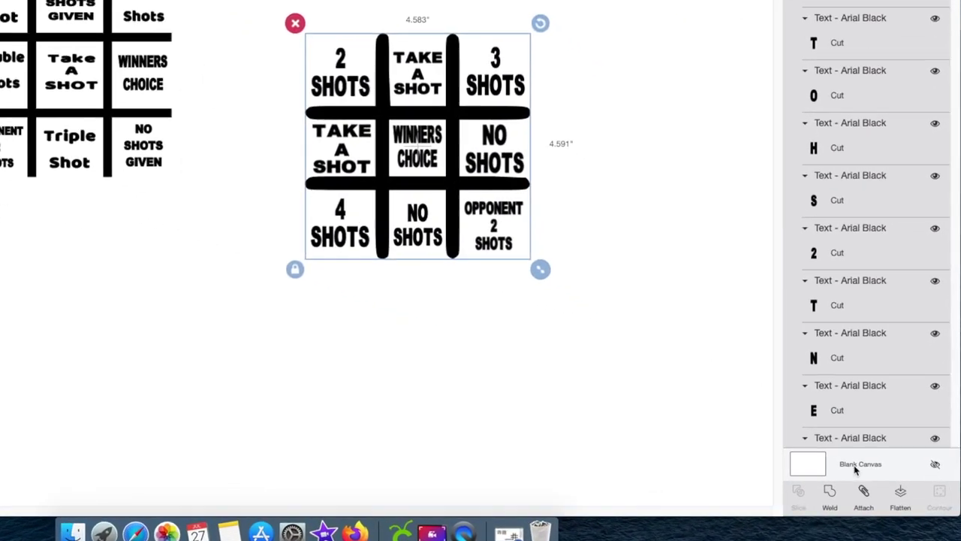
pyautogui.click(817, 490)
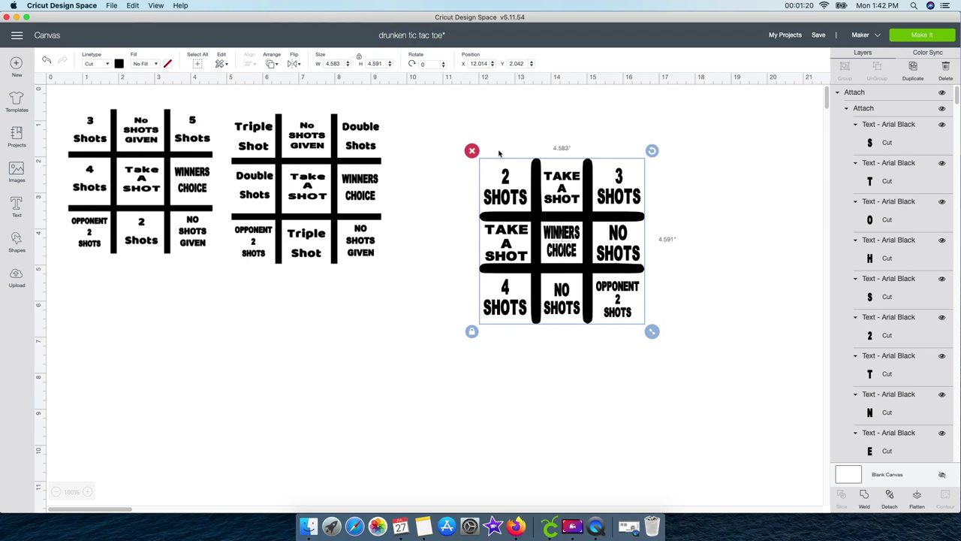
# - Unlock the new attached board's proportions and set both its width and its height to 7.6 inches
pyautogui.doubleClick(354, 76)
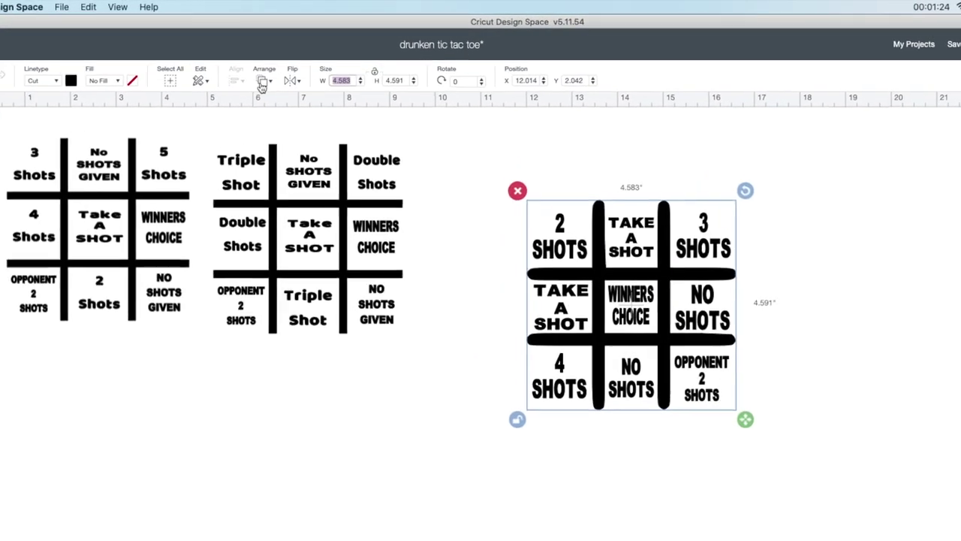
pyautogui.write('7')
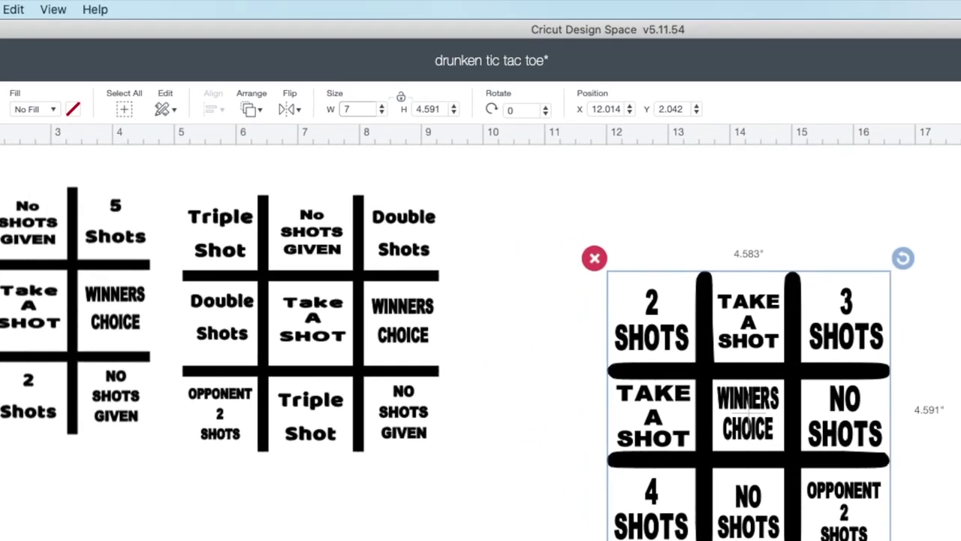
pyautogui.write('.60')
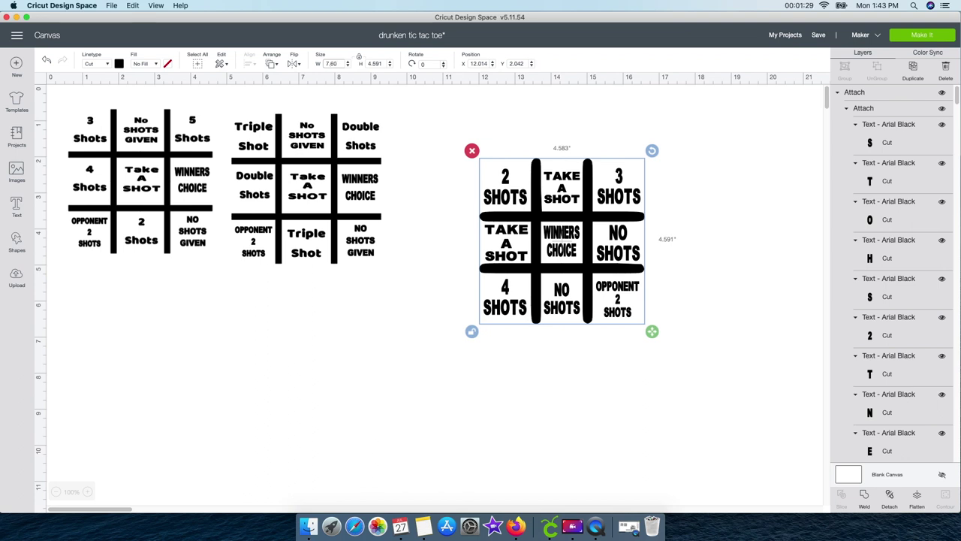
pyautogui.press('Tab')
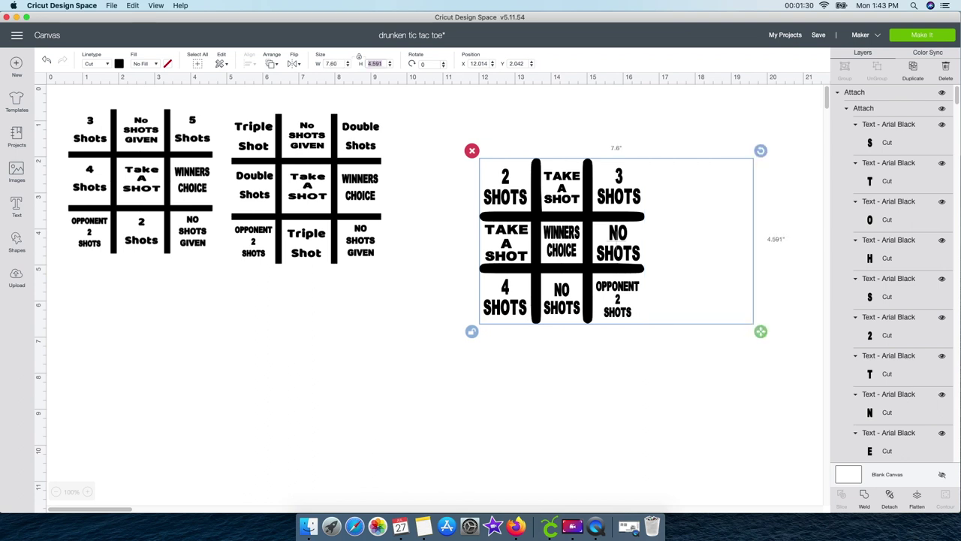
pyautogui.write('7')
pyautogui.press('Escape')
pyautogui.write('7.6')
pyautogui.press('Return')
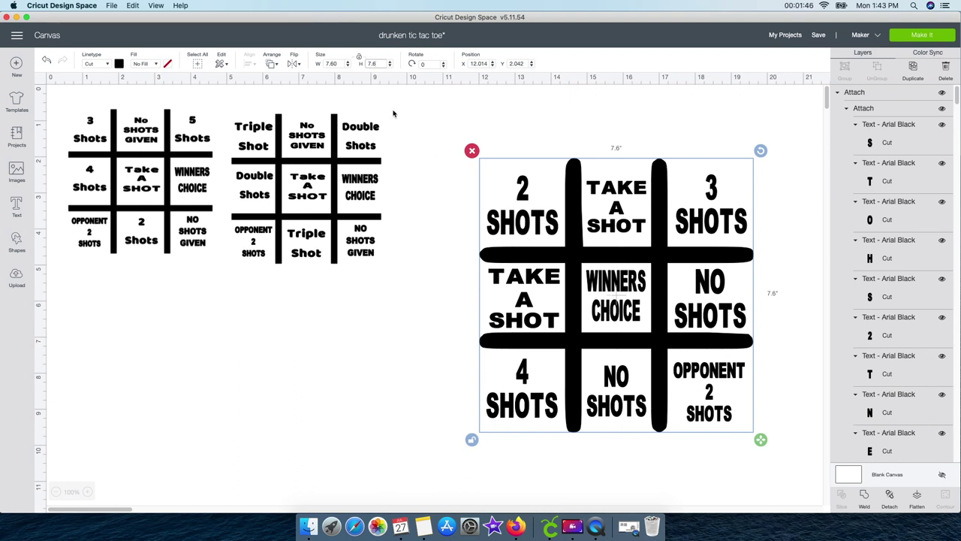
pyautogui.click(431, 317)
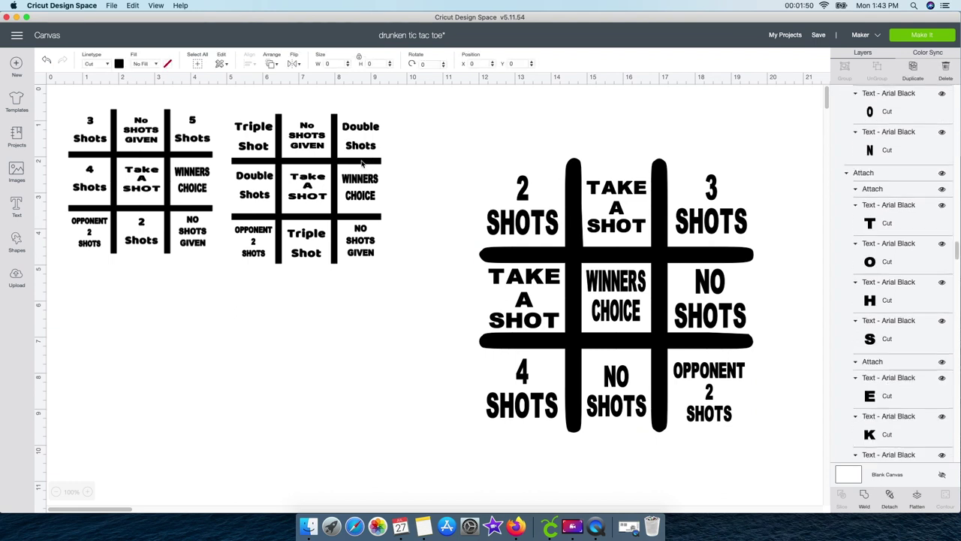
# - Set the width of the sample board with "Triple Shot" in its top-left square to 7.6 inches
pyautogui.click(360, 162)
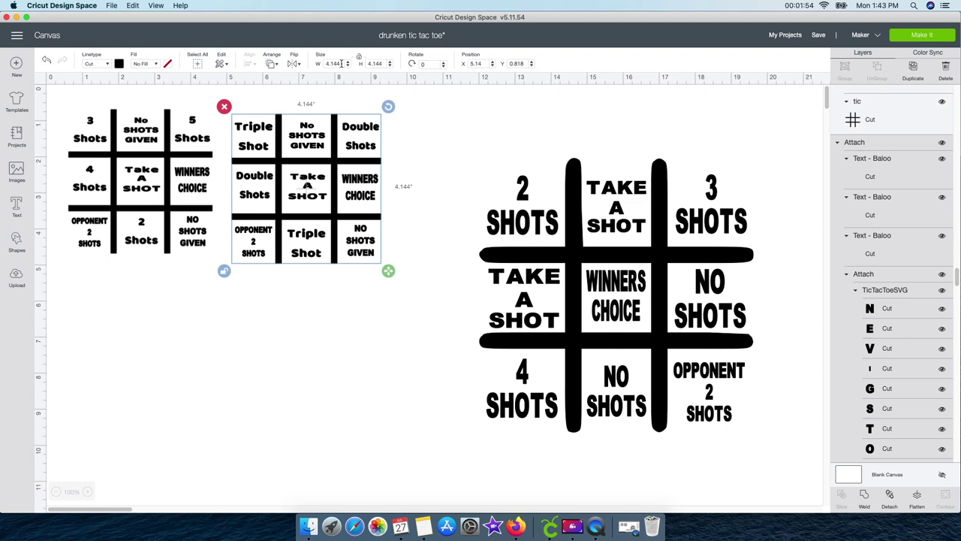
pyautogui.click(341, 64)
pyautogui.write('7.6')
pyautogui.press('Tab')
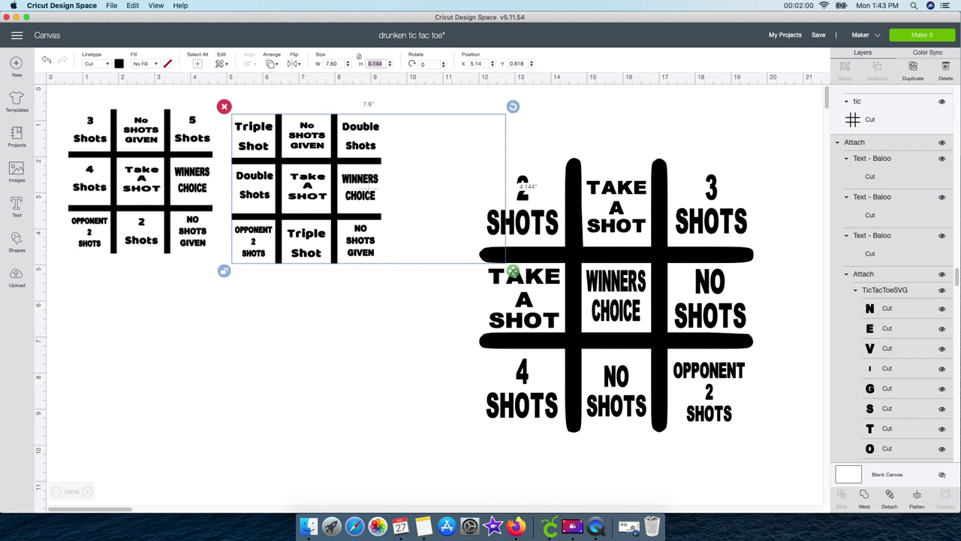